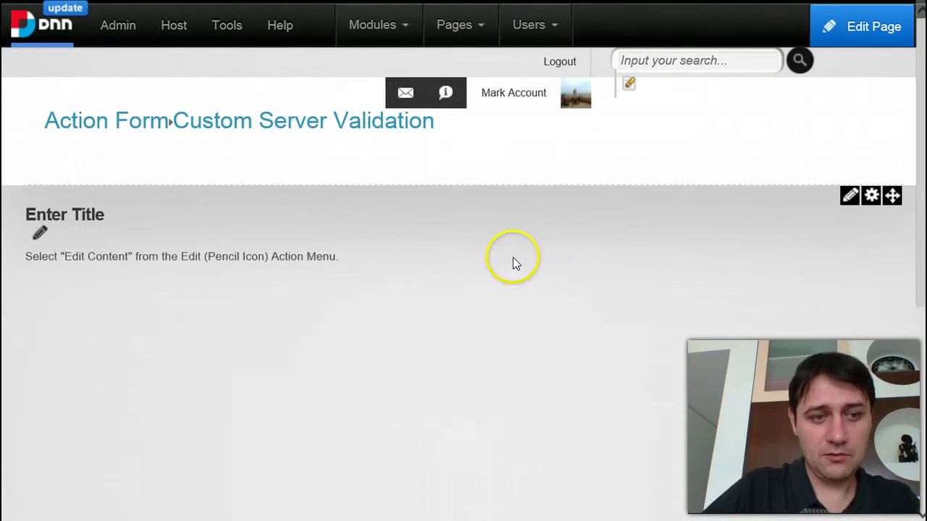
- Add a new avt.ActionForm module to the page's ContentPane
mouse_move(375, 16)
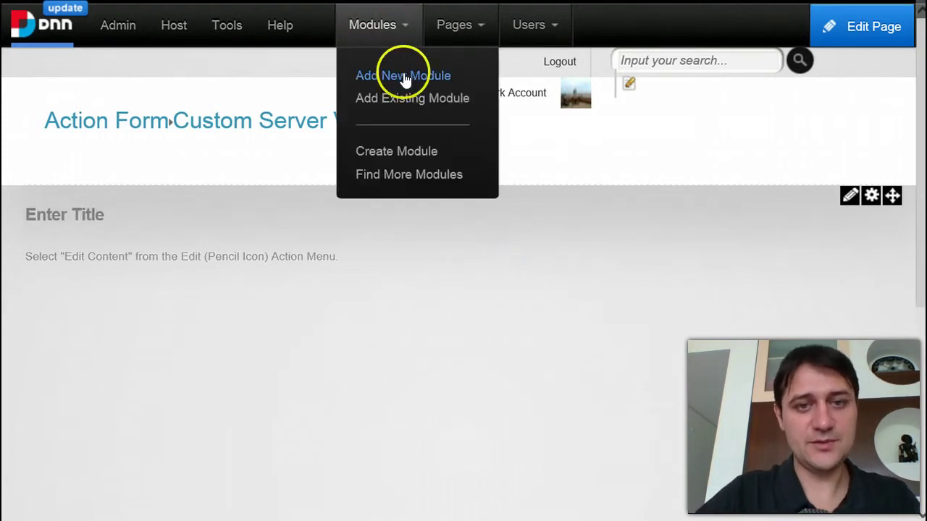
click(397, 77)
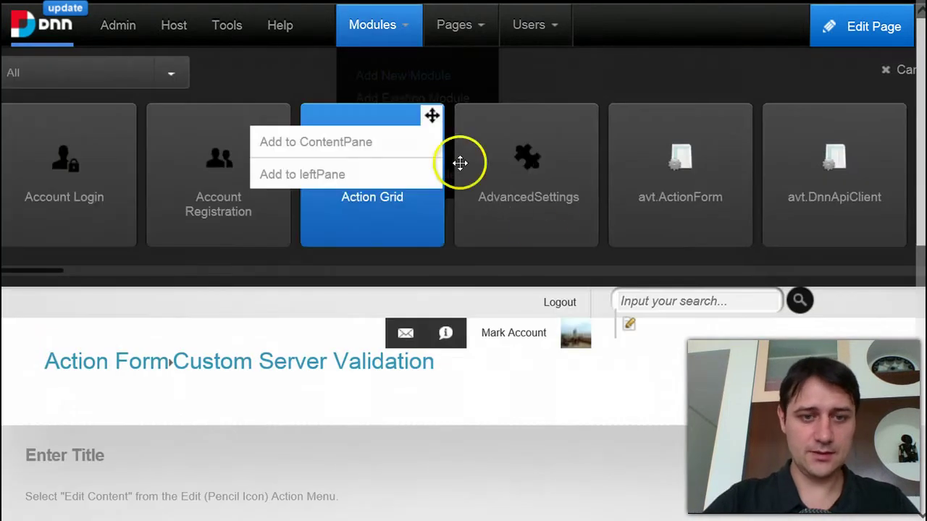
click(739, 116)
click(727, 140)
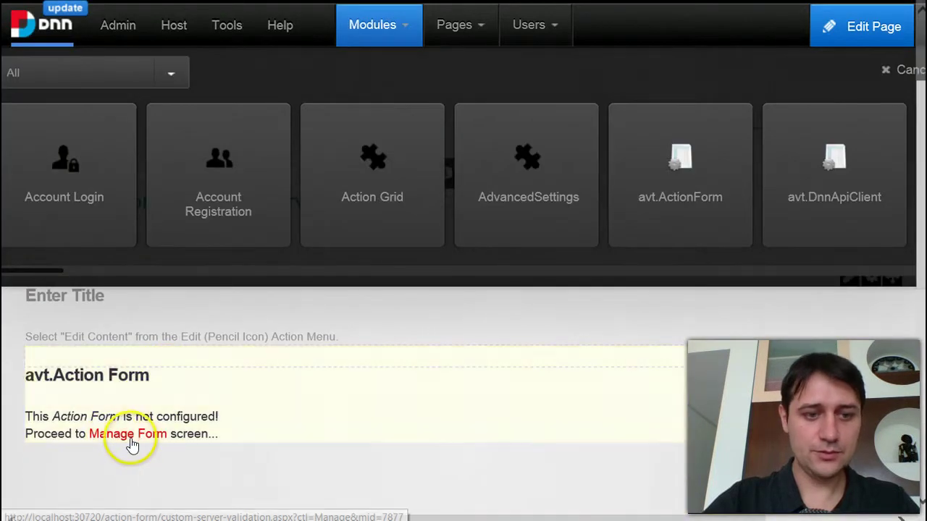
- Open Manage Form for the new module and start from the Blank Form template
click(114, 437)
scroll(651, 340, down, 1)
click(752, 395)
- Add two User > Email fields to the form
scroll(211, 457, down, 1)
scroll(212, 457, down, 3)
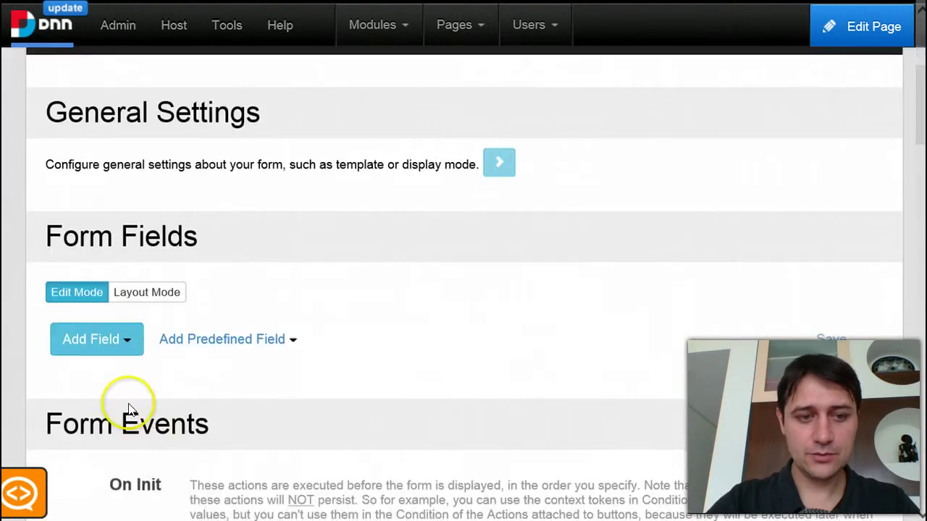
click(101, 337)
scroll(118, 385, down, 2)
mouse_move(136, 403)
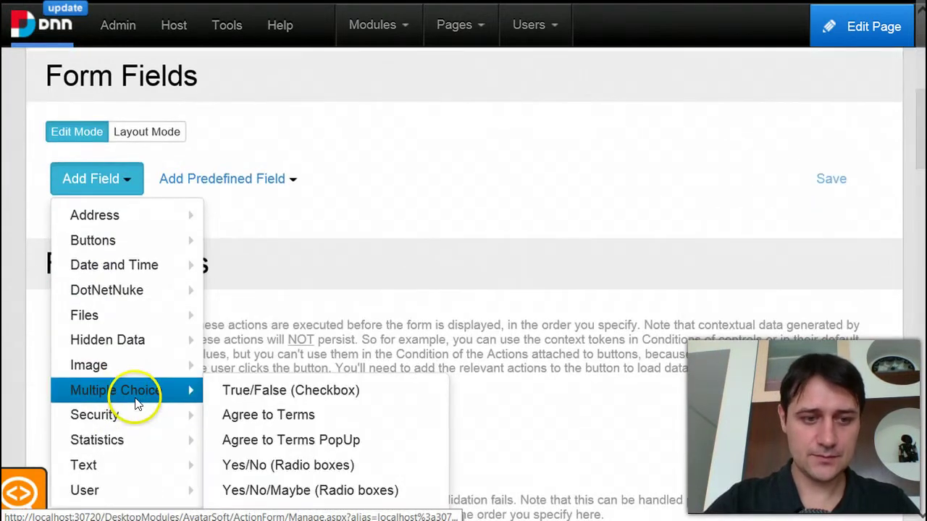
scroll(138, 400, down, 1)
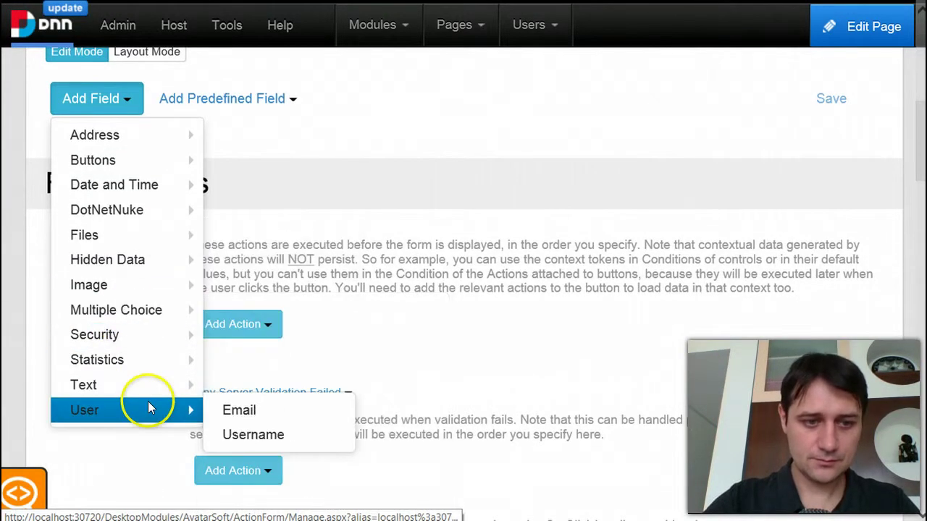
click(233, 411)
click(107, 102)
click(101, 133)
mouse_move(148, 443)
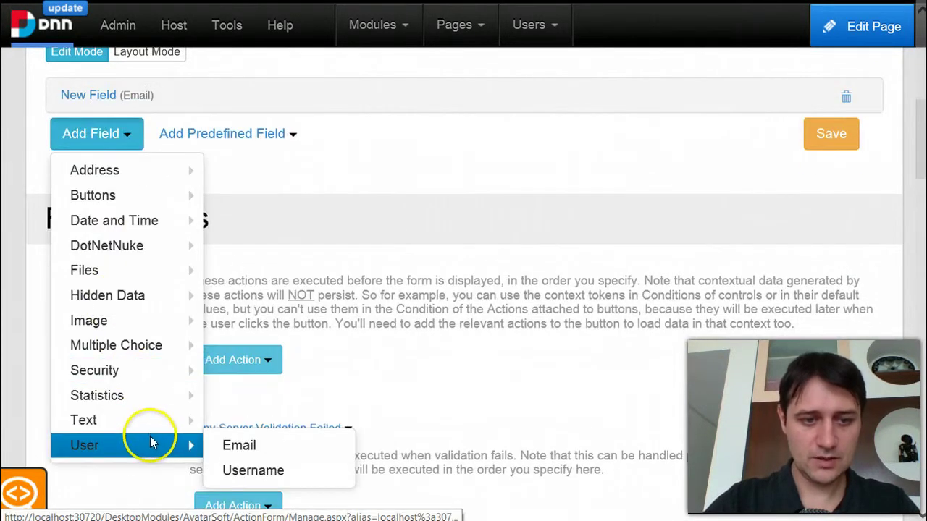
scroll(147, 440, down, 1)
mouse_move(128, 366)
click(227, 371)
- Retitle the first email field 'Email' and the second 'ValidateEmail'
scroll(212, 295, up, 1)
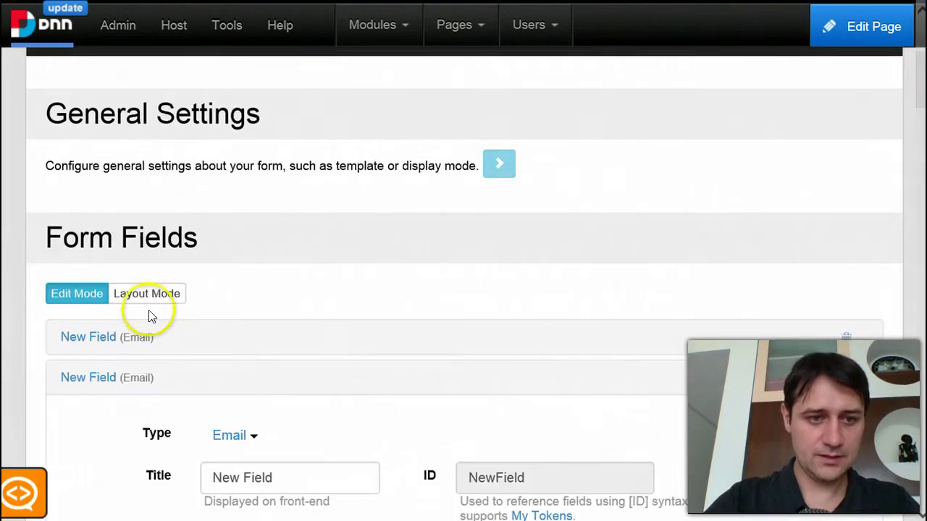
click(135, 341)
triple_click(331, 439)
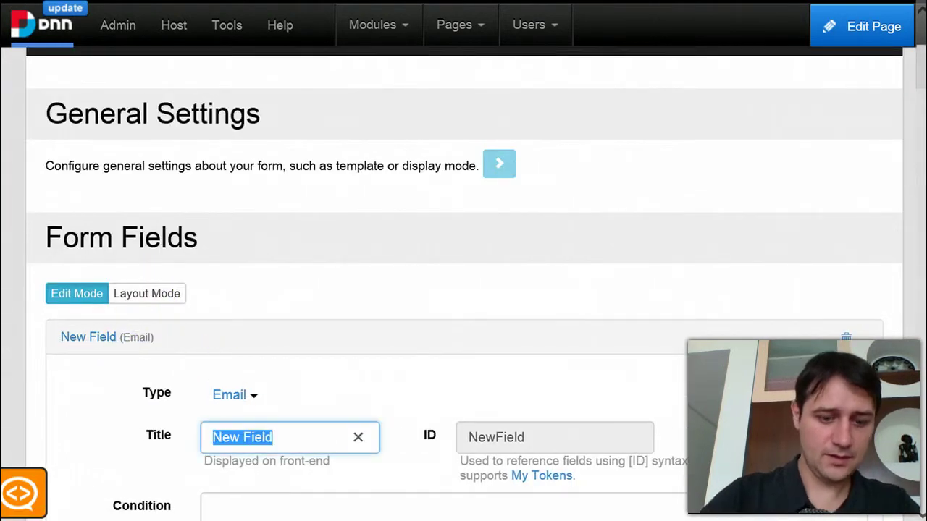
text(Email)
scroll(48, 364, down, 5)
scroll(248, 373, down, 8)
scroll(304, 377, down, 2)
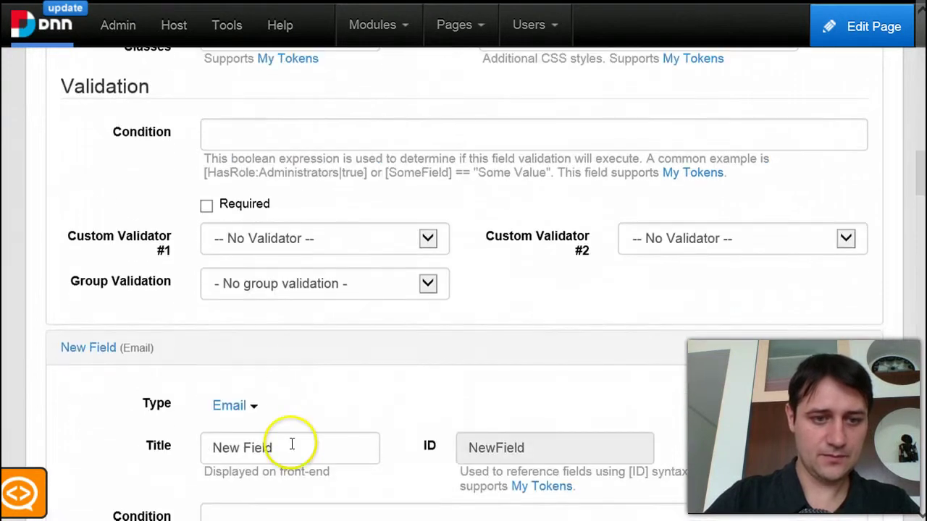
triple_click(296, 444)
text(ValidateEmail)
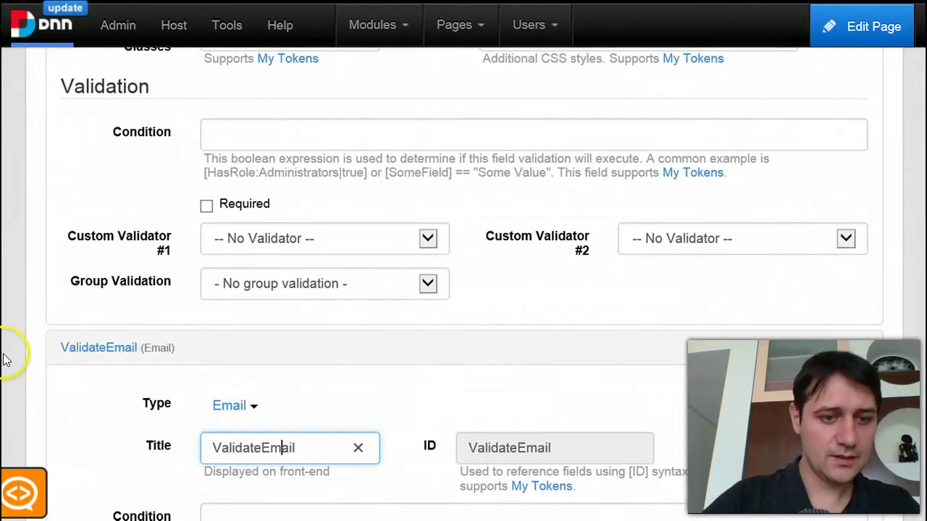
key(Left)
key(Left)
key(Return)
scroll(25, 335, down, 5)
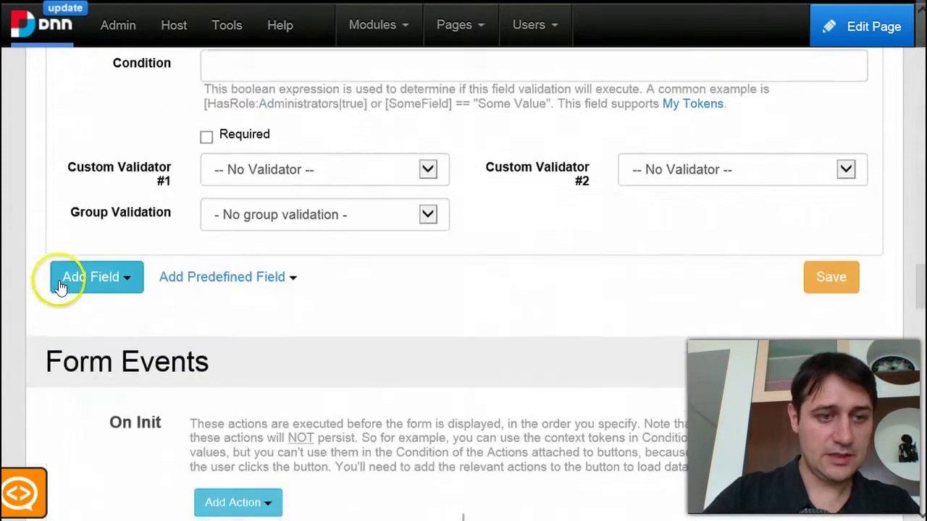
- Add a Buttons > Button field to the form
click(94, 208)
mouse_move(108, 256)
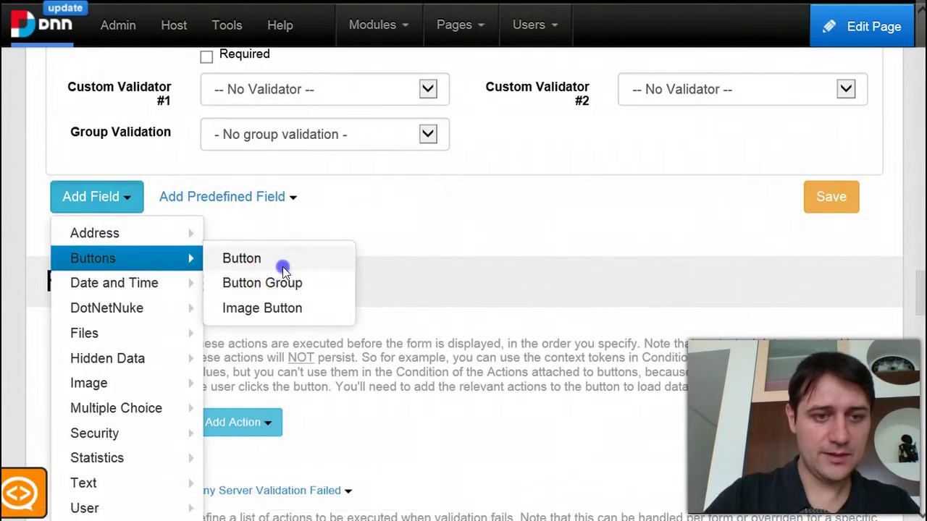
click(282, 266)
scroll(283, 266, down, 6)
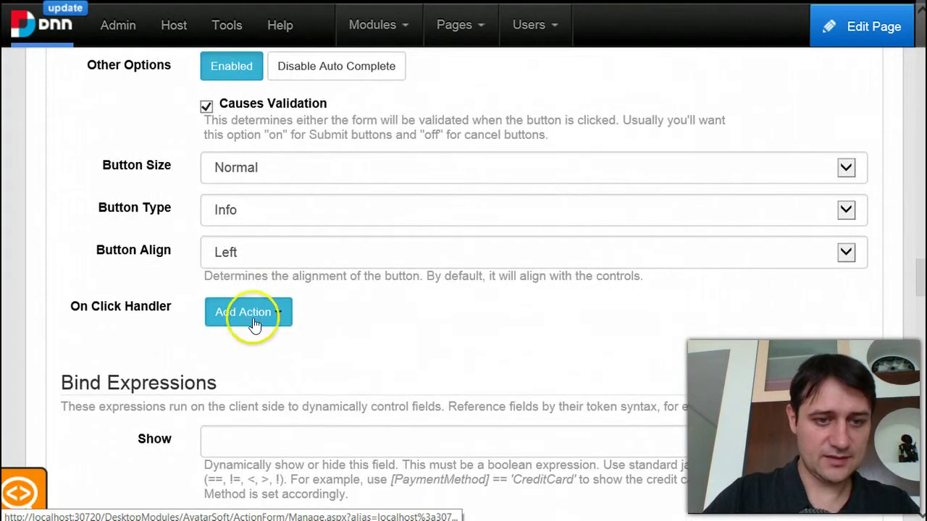
- Give the button's On Click Handler a Display Message action reading 'You're al good'
click(253, 318)
scroll(314, 443, down, 2)
mouse_move(298, 411)
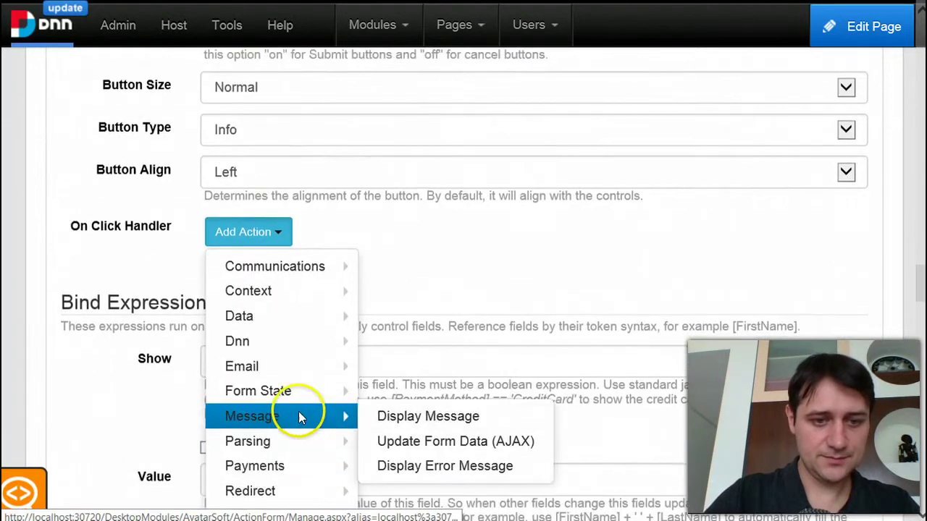
click(457, 411)
scroll(451, 407, down, 3)
click(451, 382)
text(You're al g)
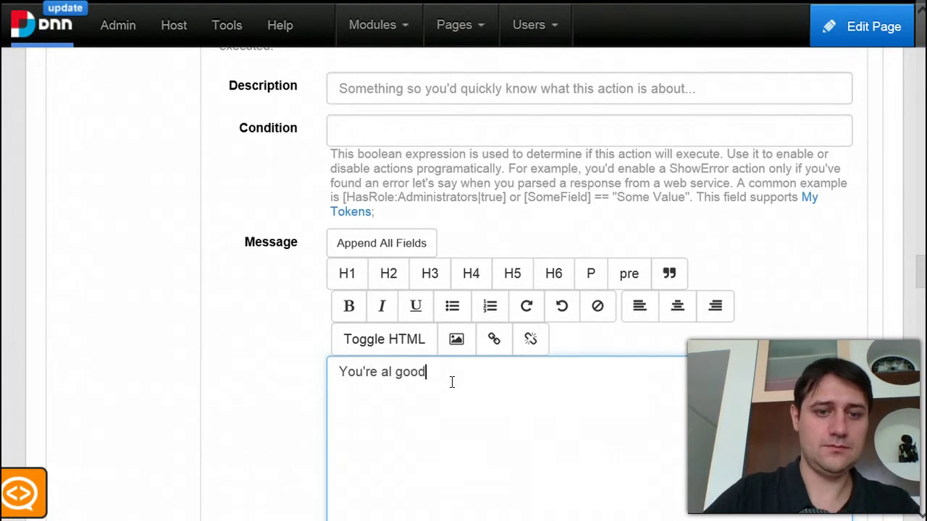
text(ood)
scroll(452, 381, up, 4)
click(272, 236)
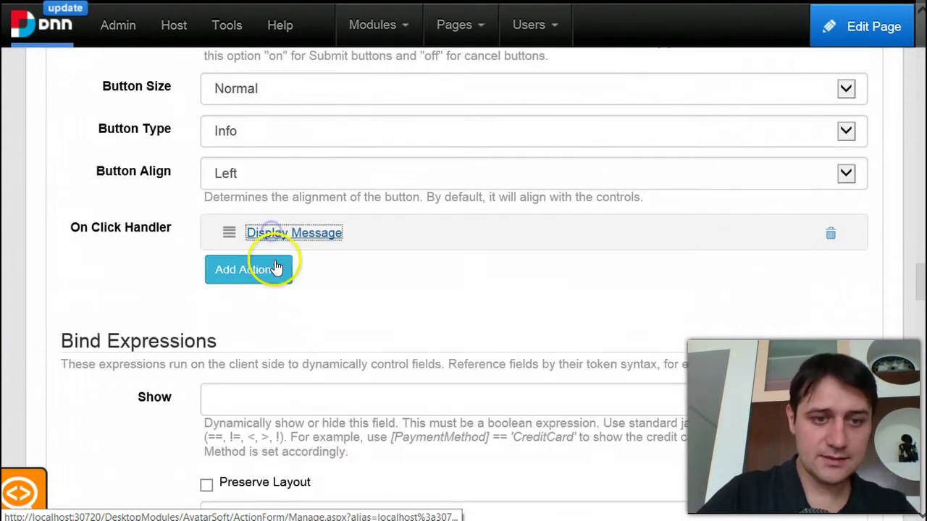
click(265, 270)
mouse_move(258, 315)
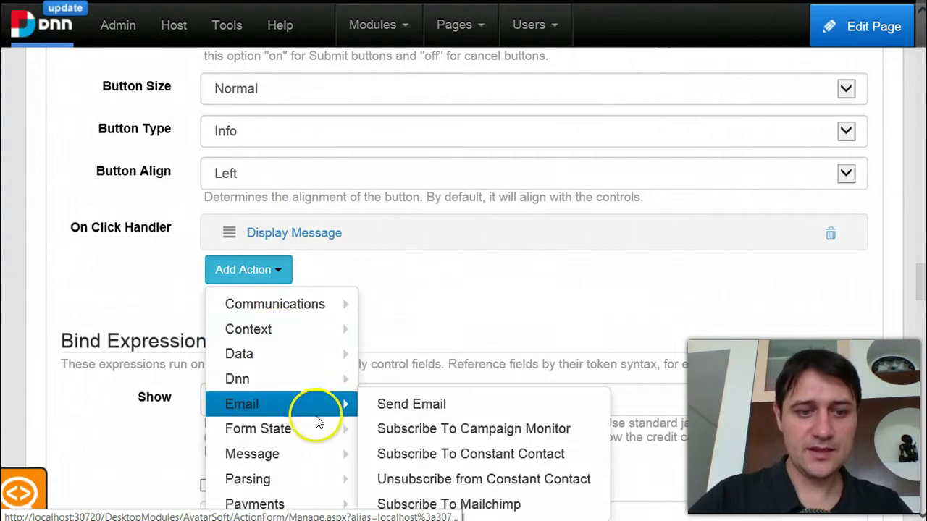
scroll(429, 455, down, 1)
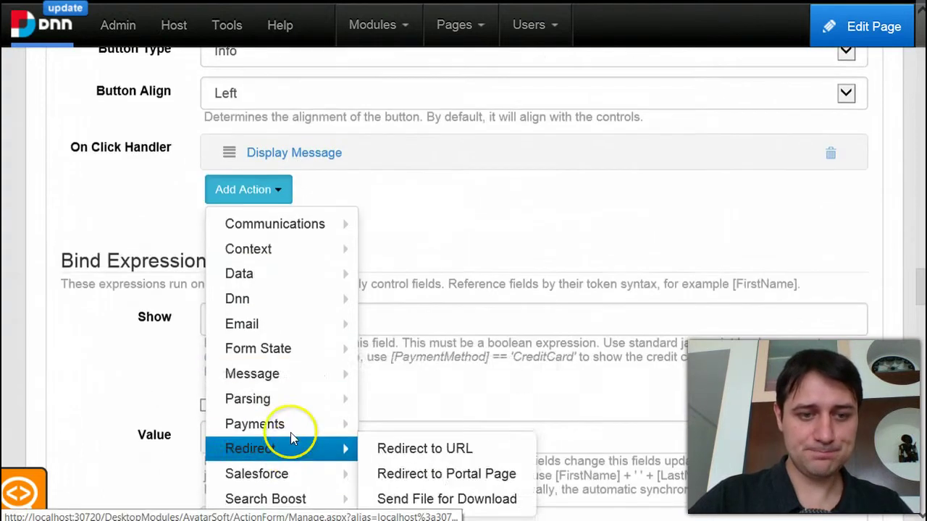
- Add a Display Error Message action above Display Message with condition [Email] != [ValidateEmail]
mouse_move(355, 391)
click(438, 425)
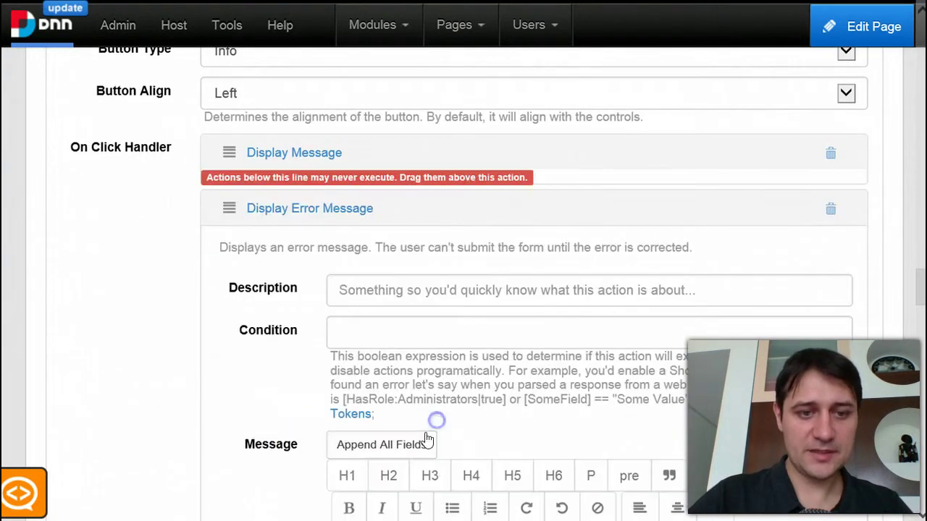
drag(231, 210, 322, 148)
click(391, 285)
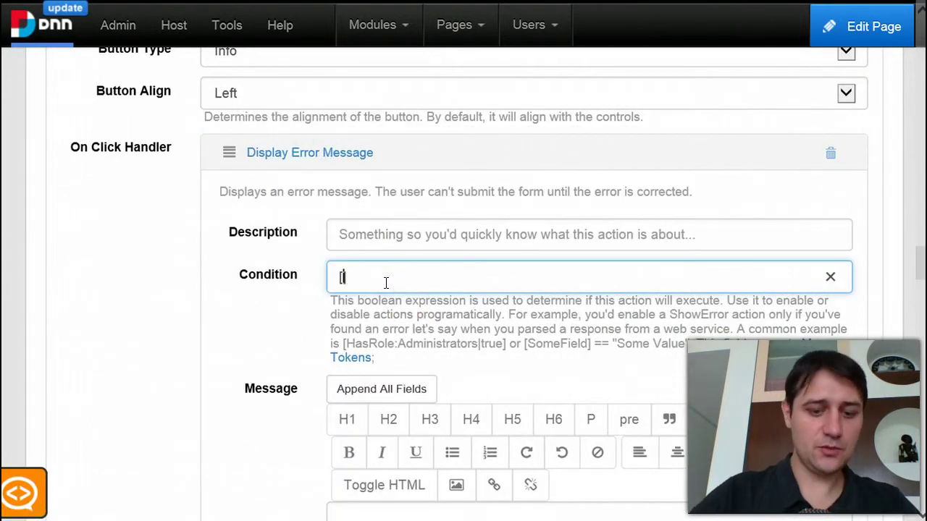
text([Email] !=)
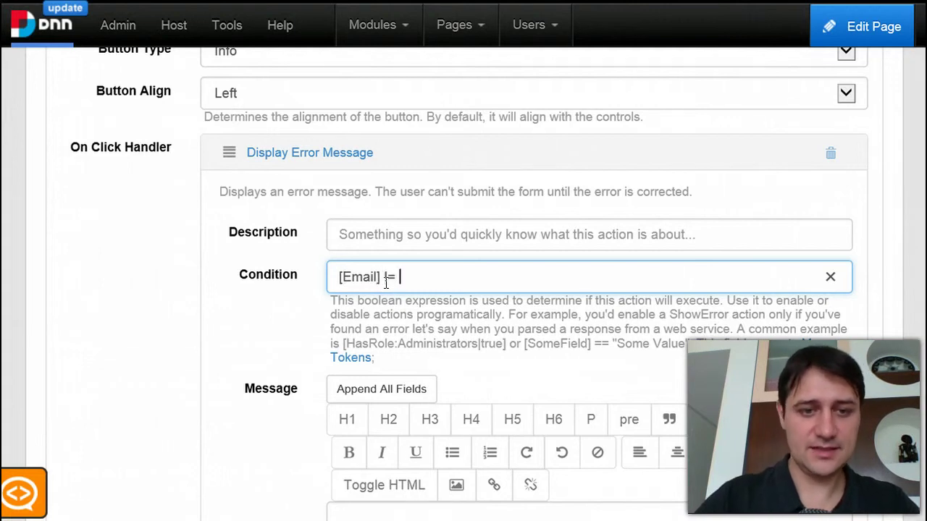
text( [ValidateEmail])
drag(528, 275, 311, 269)
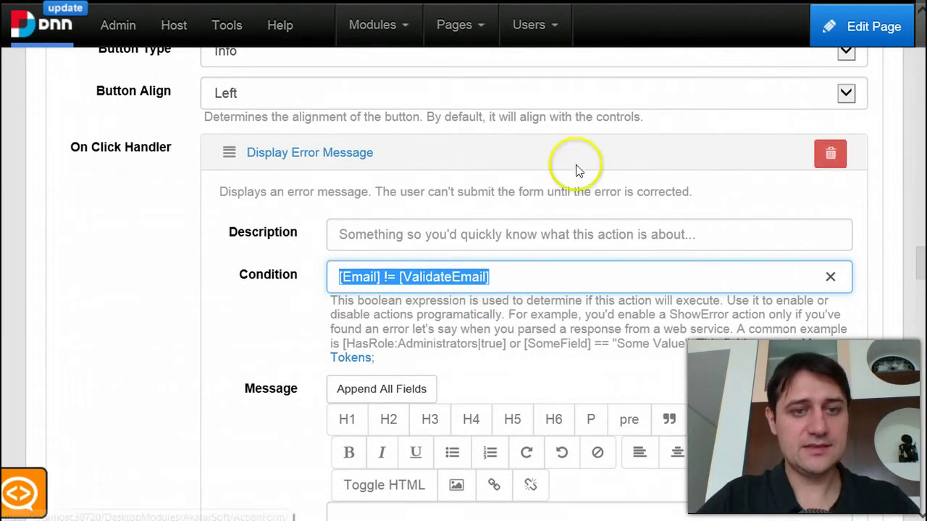
- Enter the error message text beginning 'Sorry, not same emai'
scroll(488, 352, down, 4)
click(472, 337)
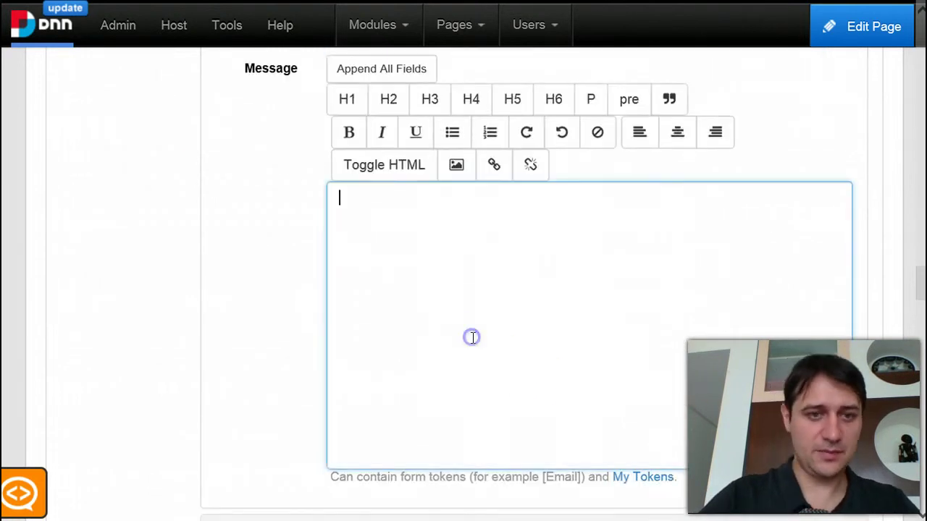
scroll(435, 311, up, 2)
click(480, 405)
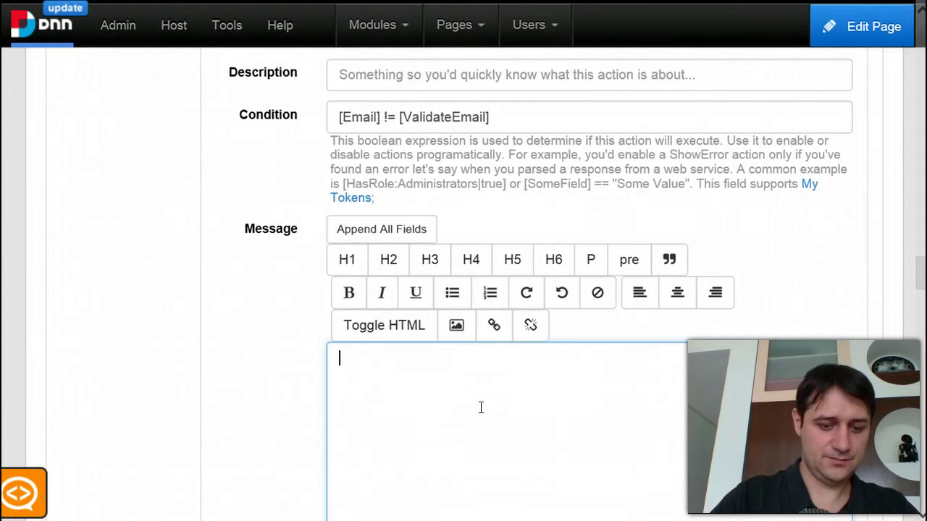
text(Sorry, not same)
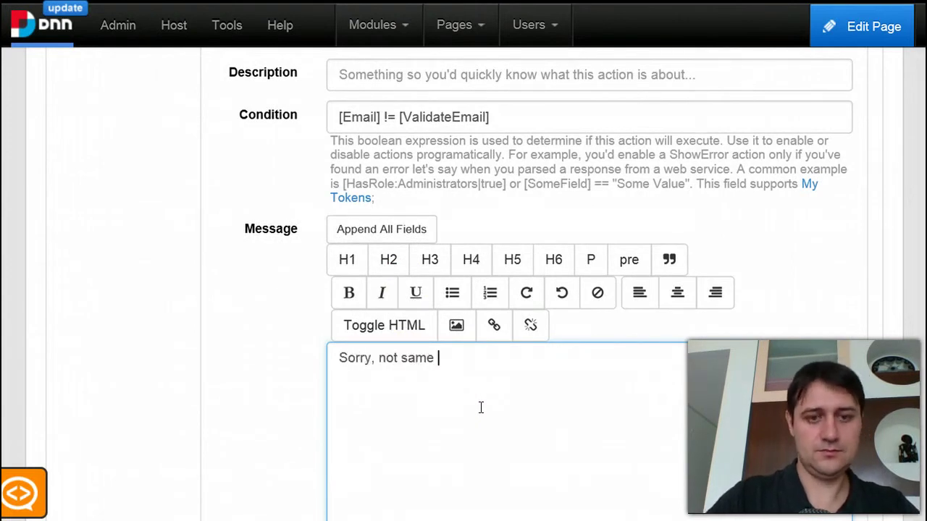
text( email)
scroll(507, 376, up, 5)
drag(489, 440, 334, 436)
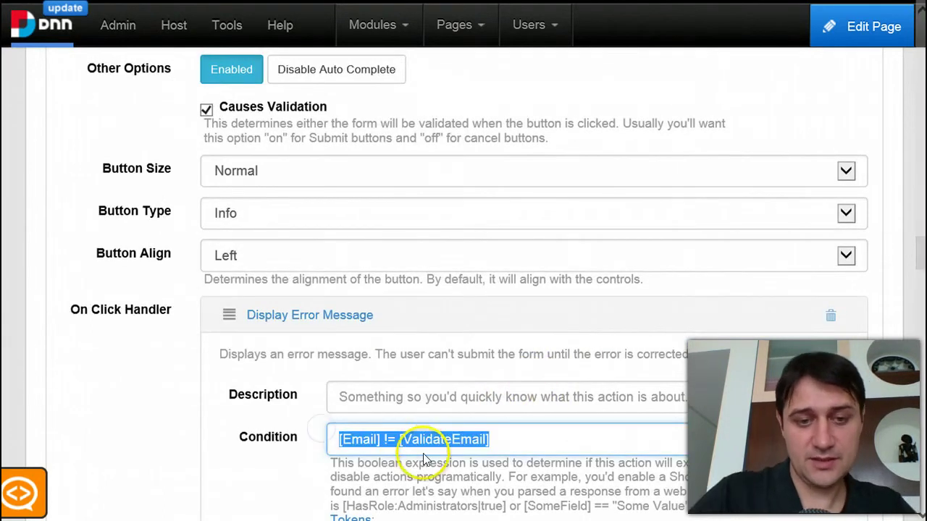
scroll(487, 450, down, 1)
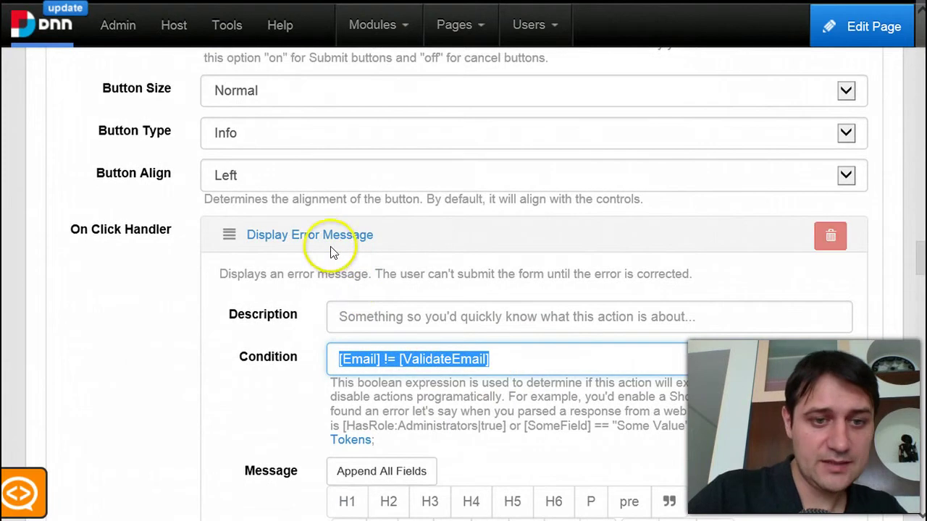
click(305, 235)
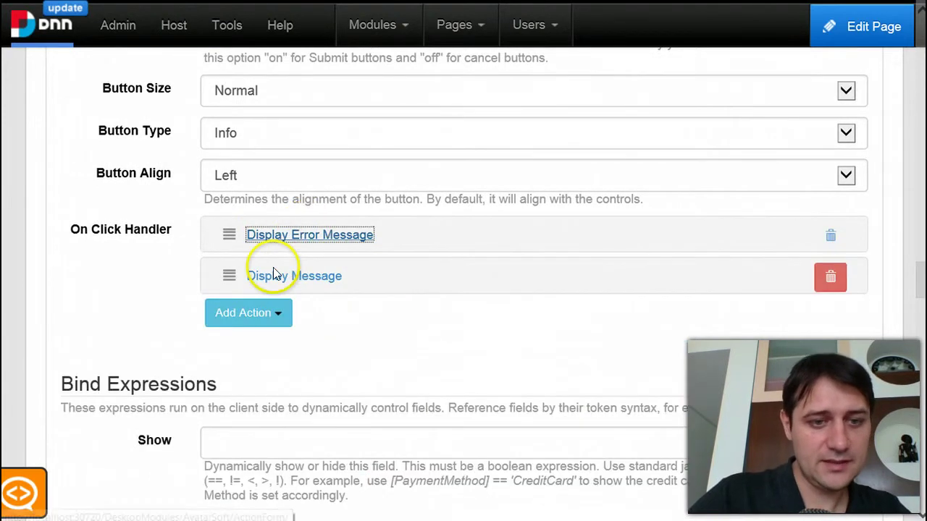
click(278, 281)
scroll(424, 196, down, 2)
scroll(423, 195, down, 4)
triple_click(335, 335)
click(306, 336)
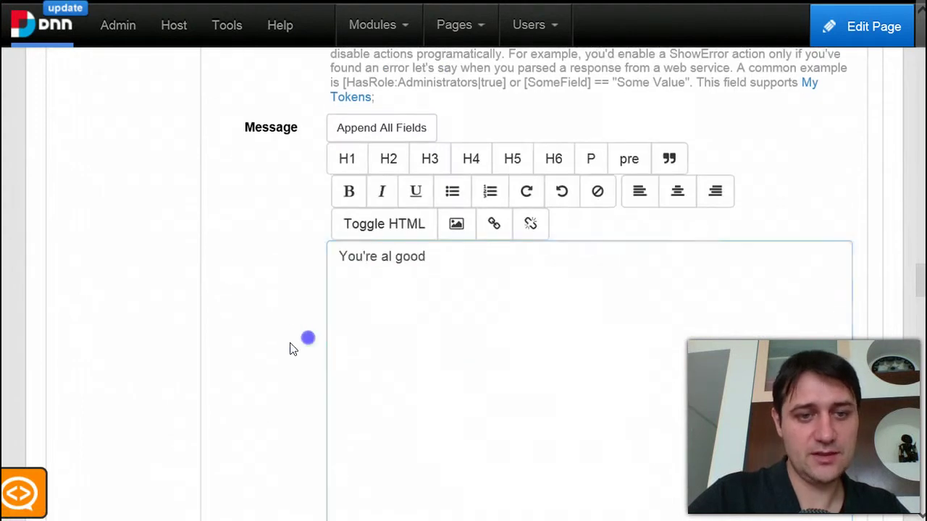
scroll(284, 322, up, 4)
click(289, 207)
scroll(657, 425, down, 2)
scroll(745, 403, up, 9)
scroll(890, 269, down, 18)
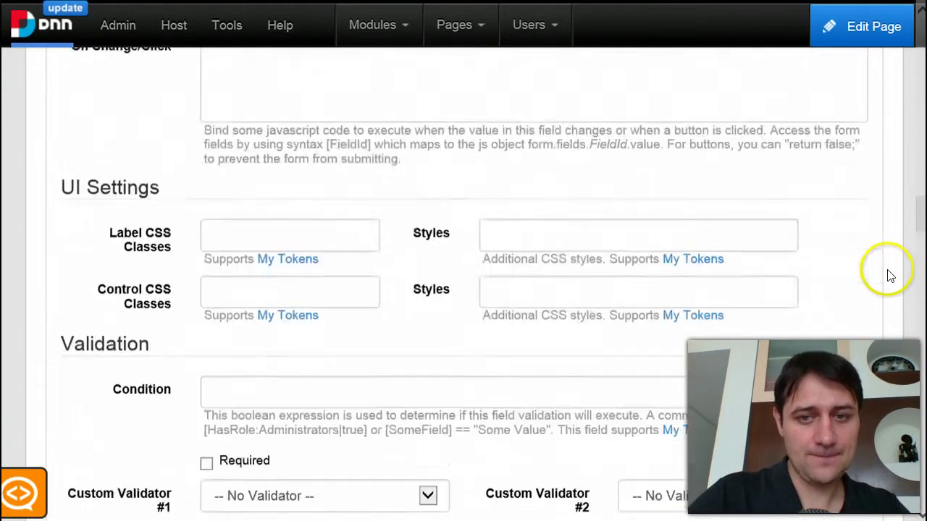
scroll(896, 202, up, 20)
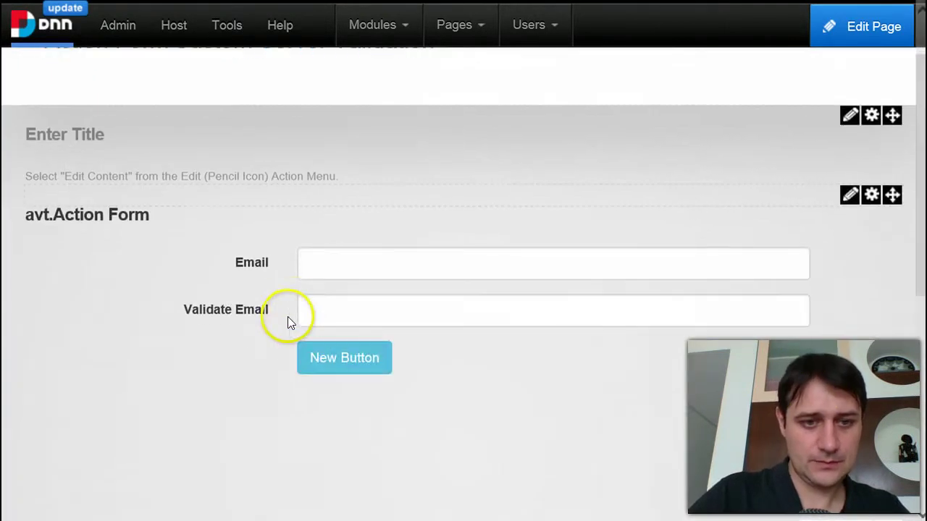
- Fill Email and a mismatched Validate Email address, submit, and see the not-same error
click(337, 271)
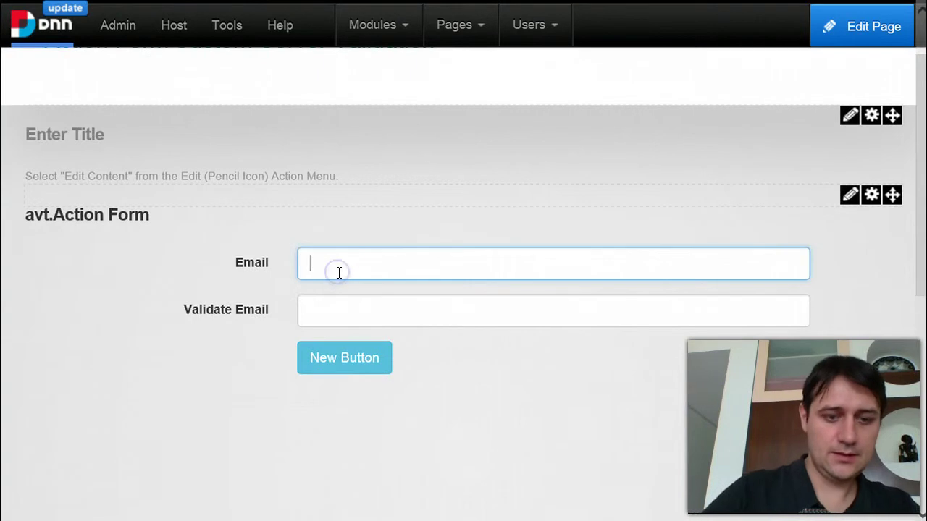
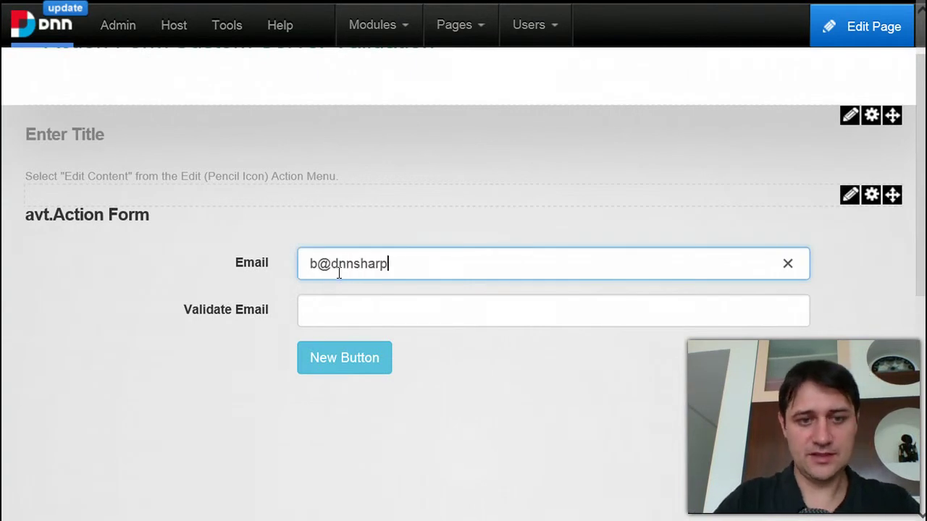
key(Tab)
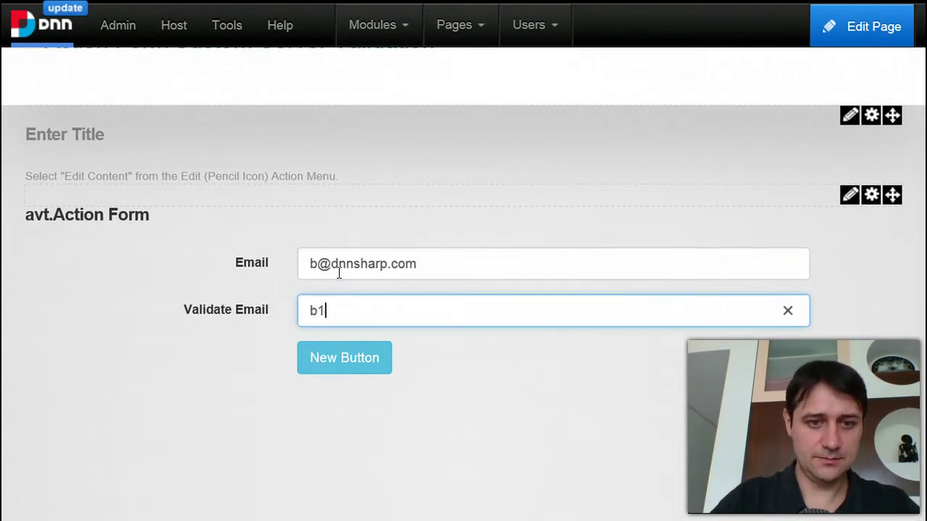
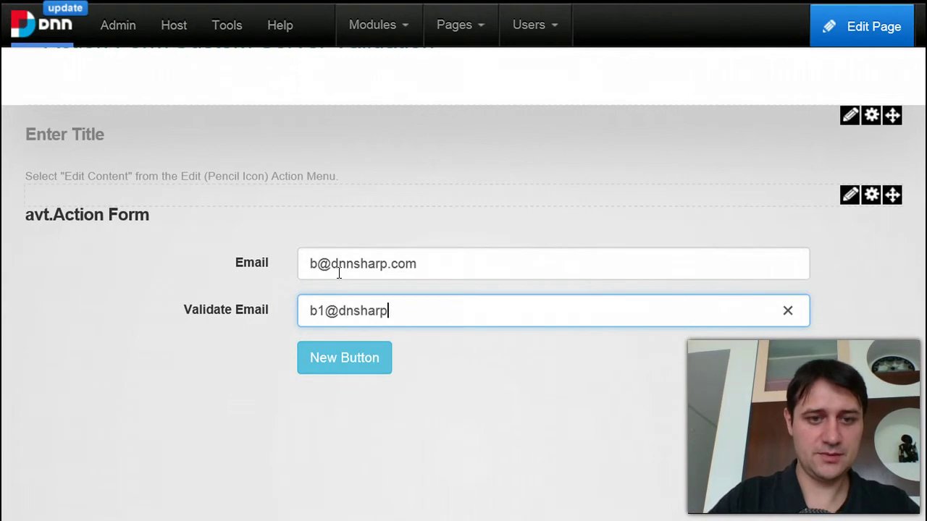
click(351, 357)
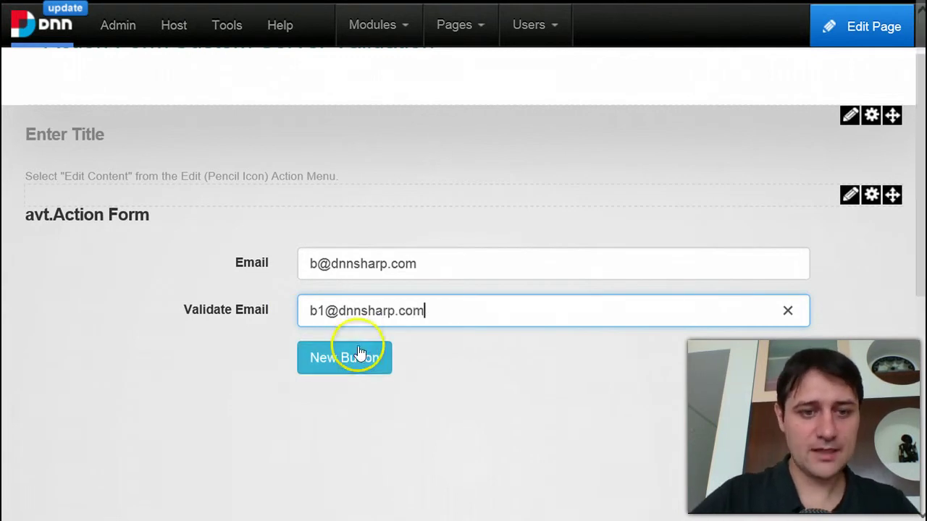
drag(345, 414, 138, 424)
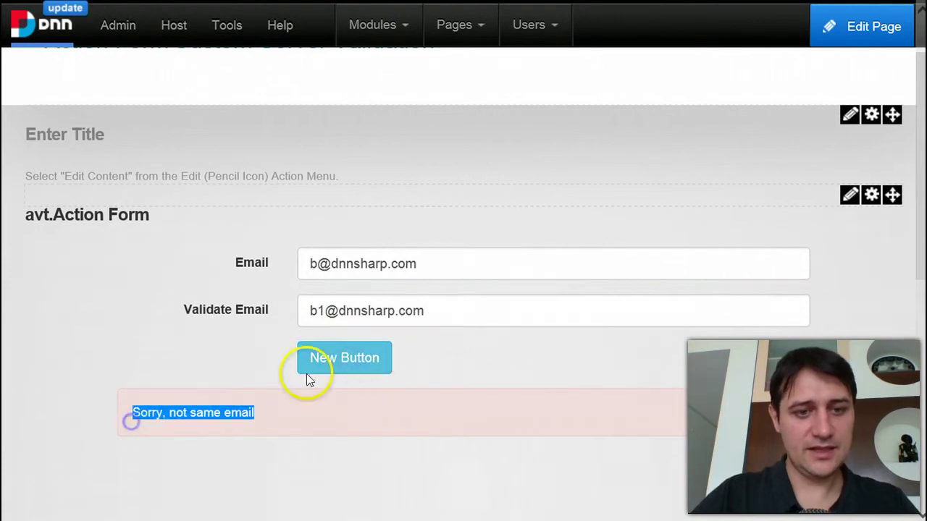
- Correct Validate Email to match and resubmit, getting the 'You're al good' message
click(319, 316)
key(BackSpace)
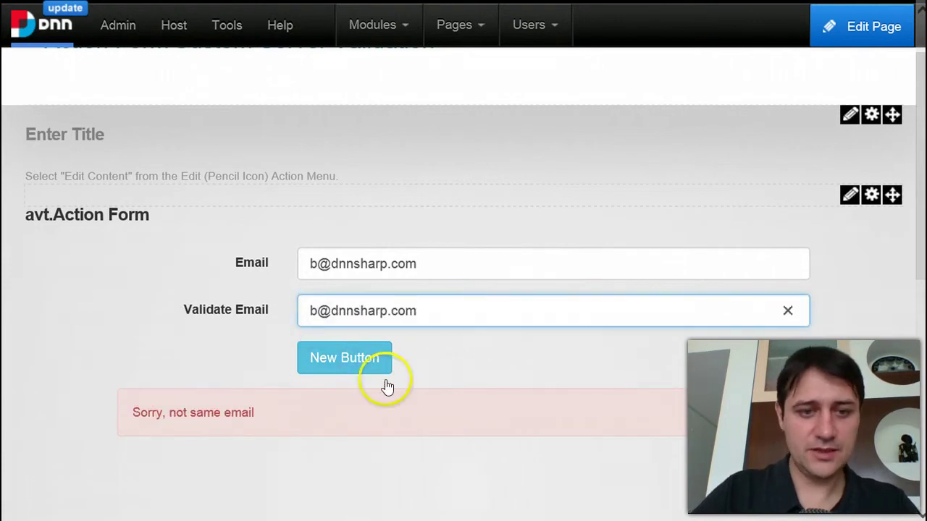
click(348, 356)
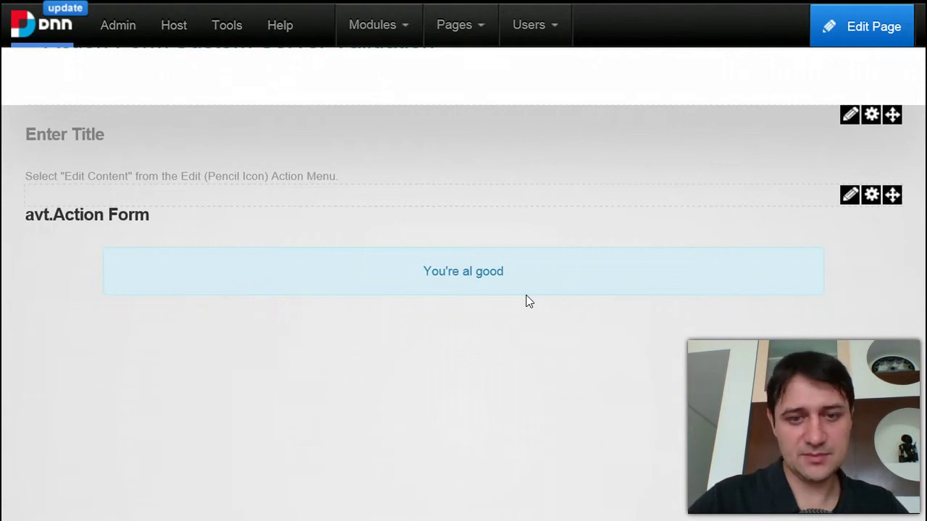
click(550, 281)
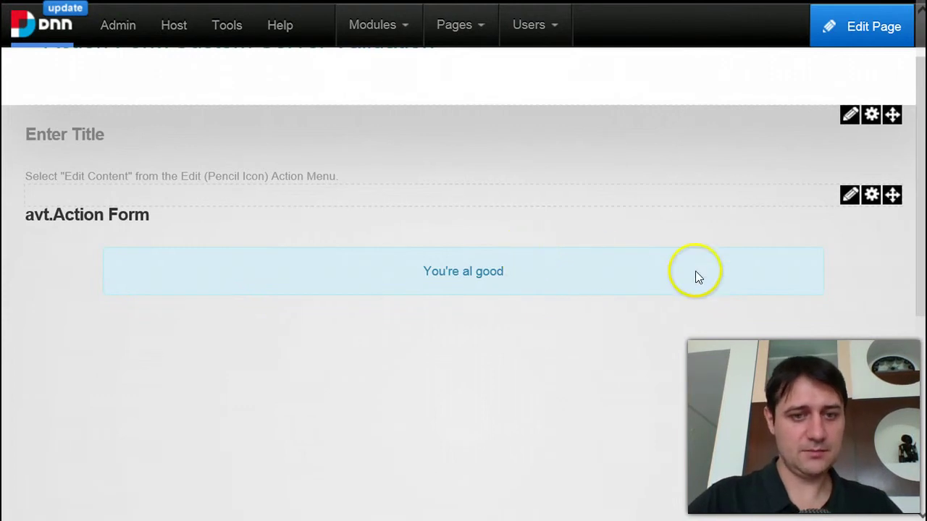
- Reopen Manage Form full screen from the pencil menu and scroll to the Form Fields list
mouse_move(848, 195)
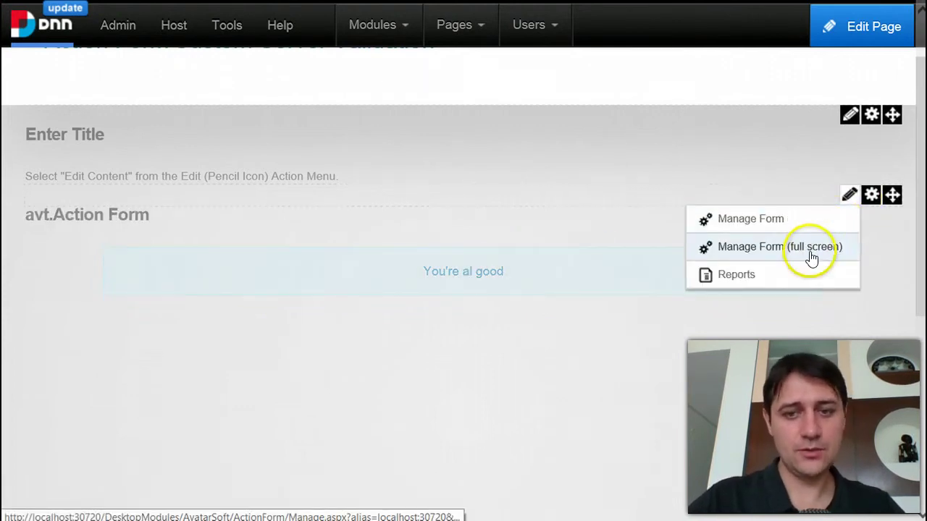
click(811, 255)
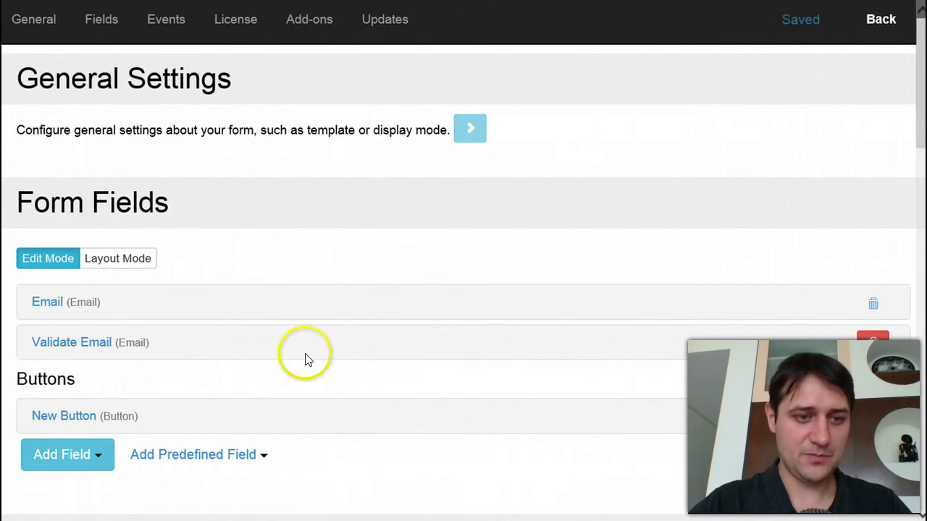
scroll(305, 360, down, 2)
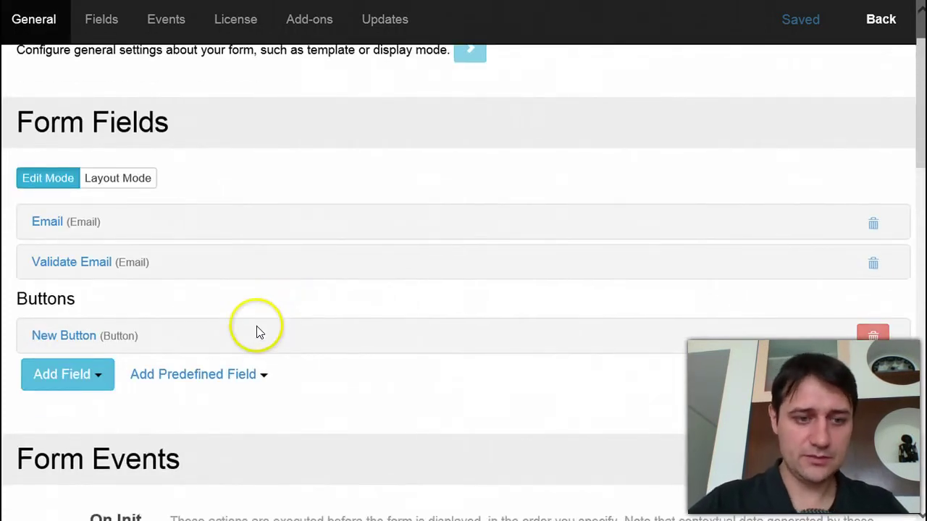
scroll(256, 325, down, 2)
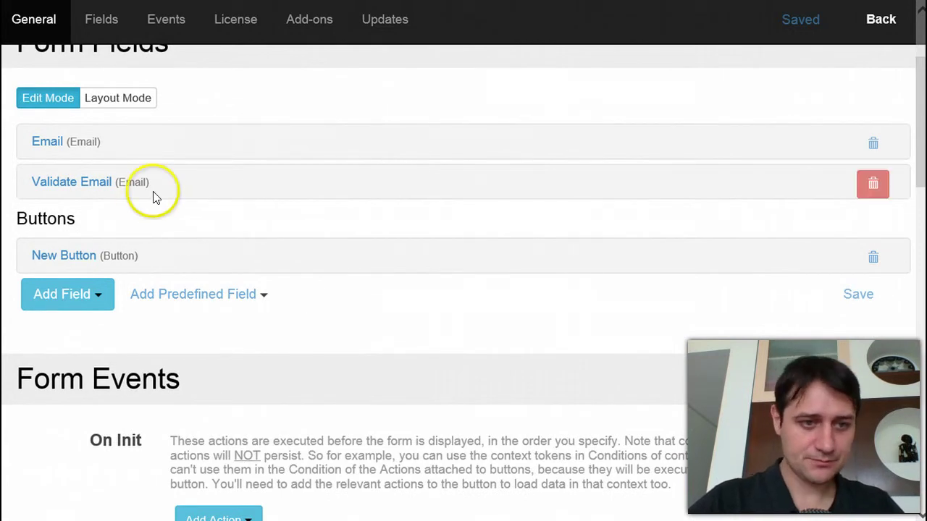
- Add a Text > Text Box field to the form
click(94, 294)
scroll(104, 374, down, 3)
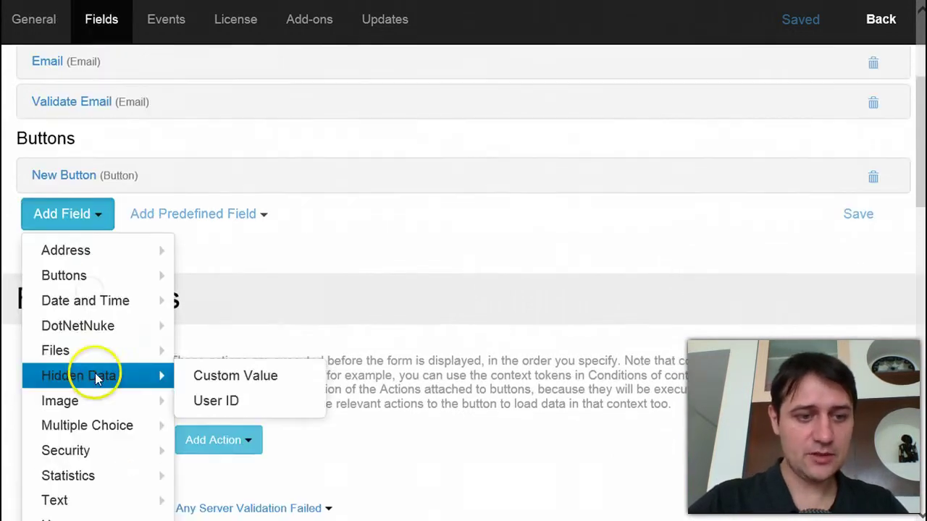
mouse_move(99, 360)
mouse_move(137, 351)
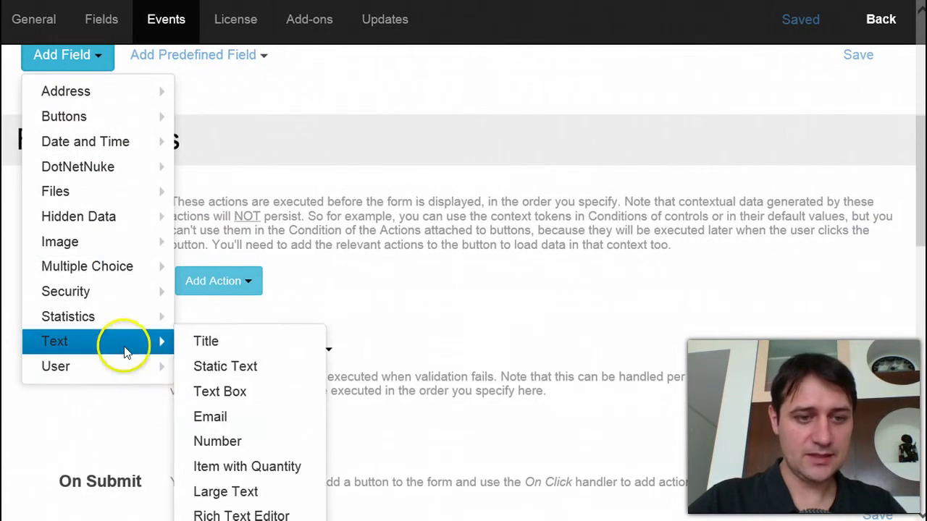
click(240, 396)
- Title the new field 'ID number', giving it the ID IDnumber, and collapse it
triple_click(287, 165)
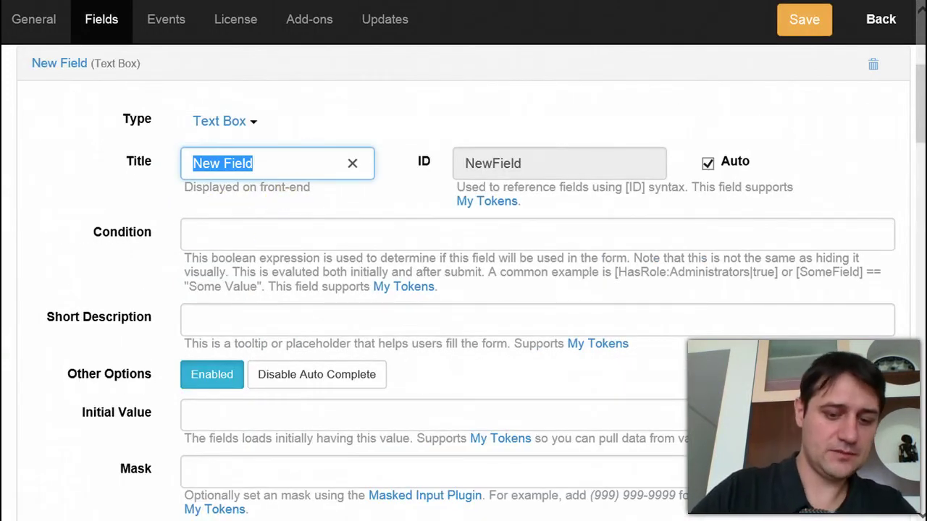
text(Oin)
key(BackSpace)
key(BackSpace)
key(BackSpace)
text(Phi)
key(BackSpace)
key(BackSpace)
key(BackSpace)
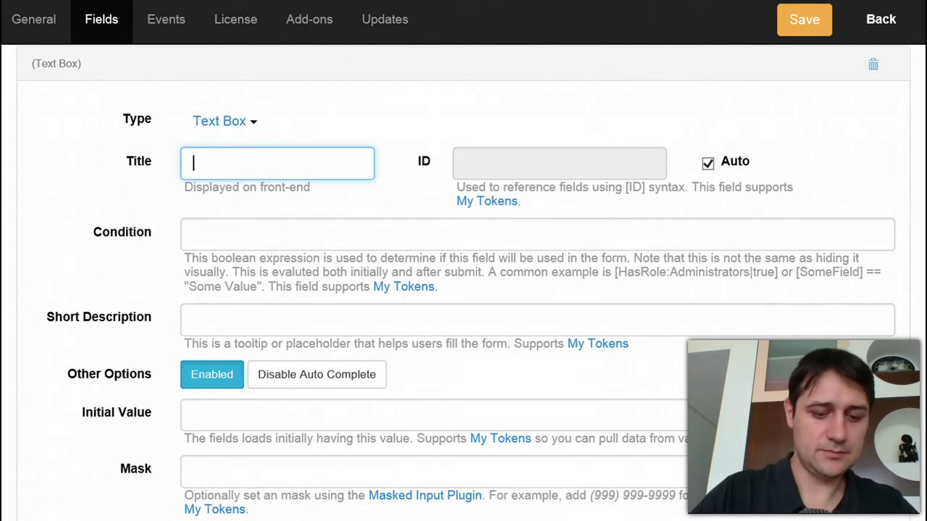
text(ID number)
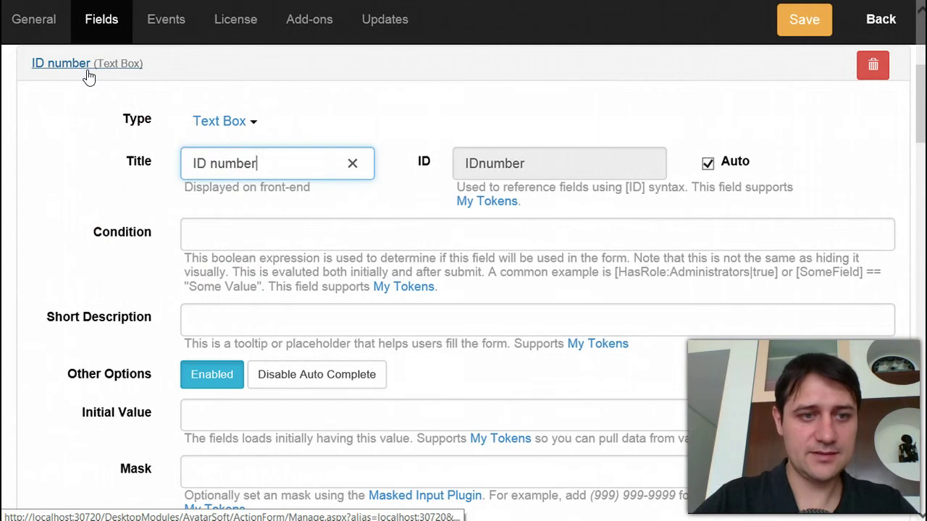
click(61, 67)
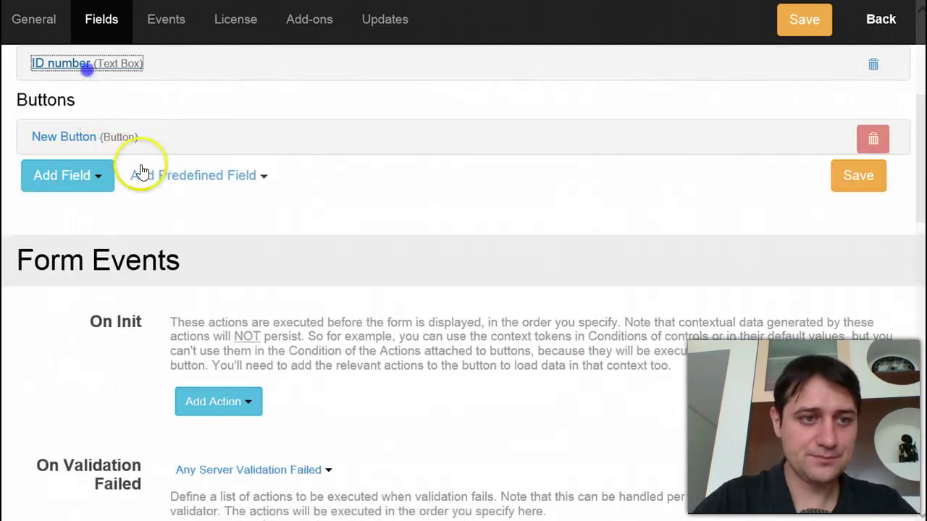
- Add a Display Error Message action to New Button, placed above Display Message
click(47, 139)
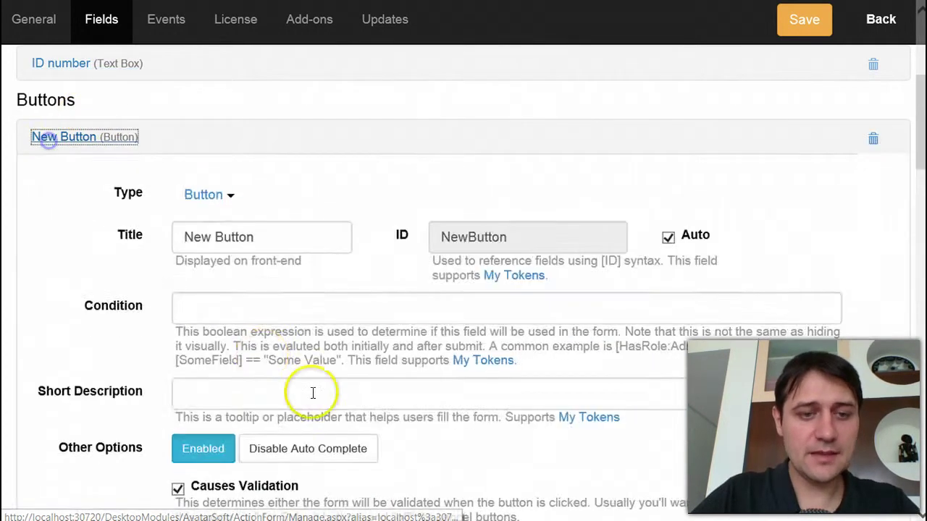
scroll(326, 405, down, 7)
click(243, 308)
scroll(282, 420, down, 1)
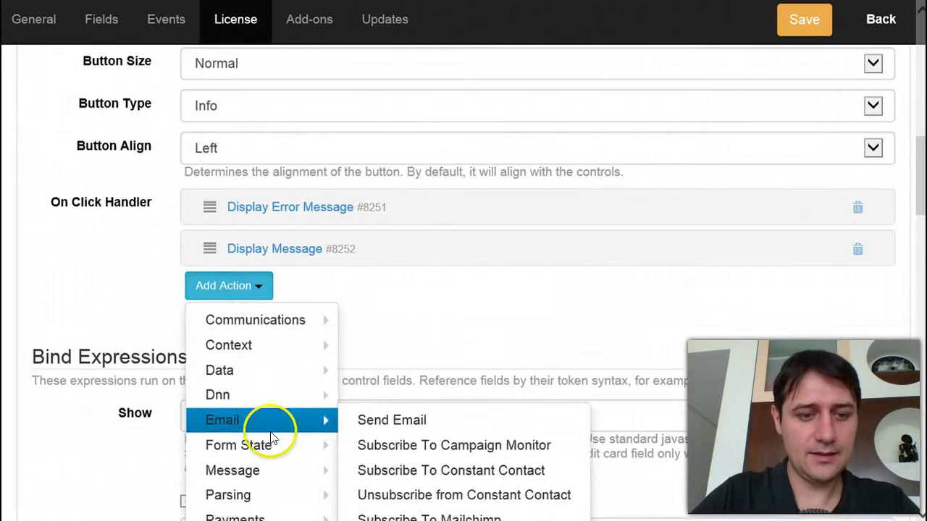
mouse_move(255, 399)
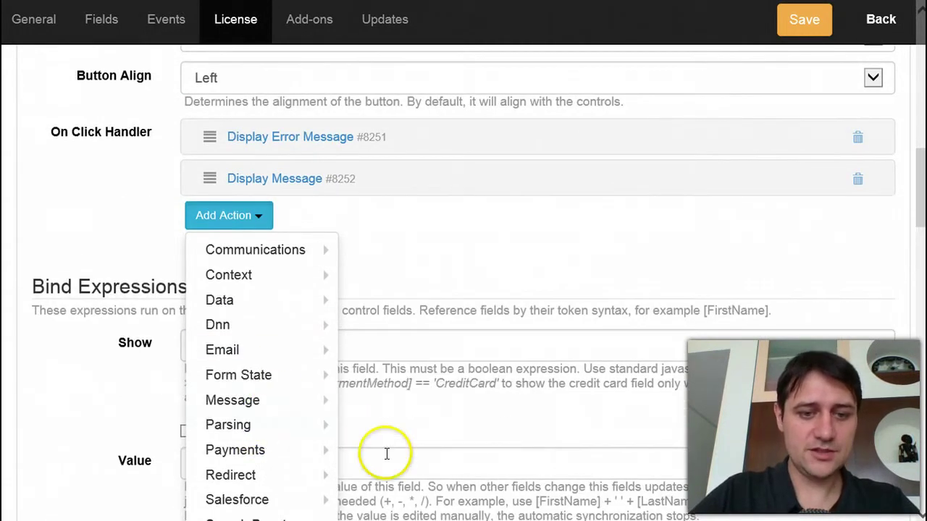
click(403, 450)
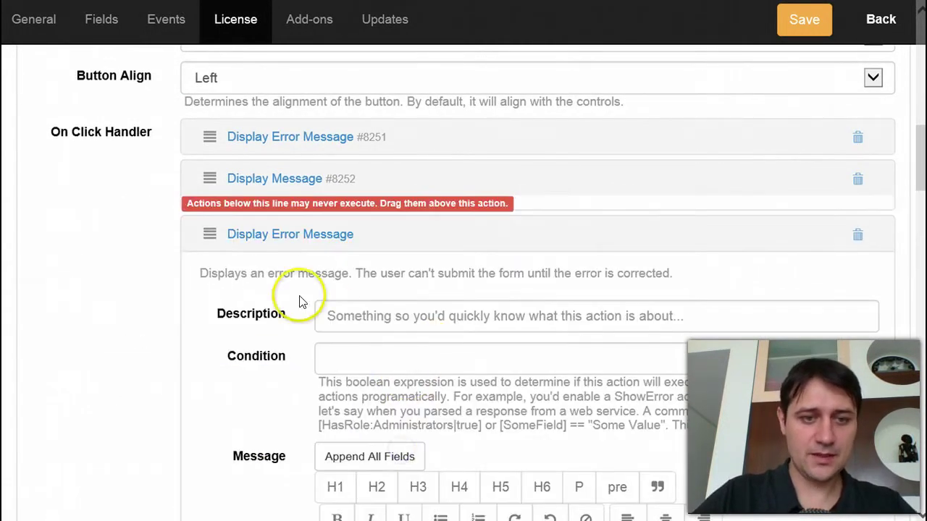
drag(208, 234, 247, 190)
- Set the error action's condition to [IDnumber].Length < 5, using the copied field ID
click(410, 304)
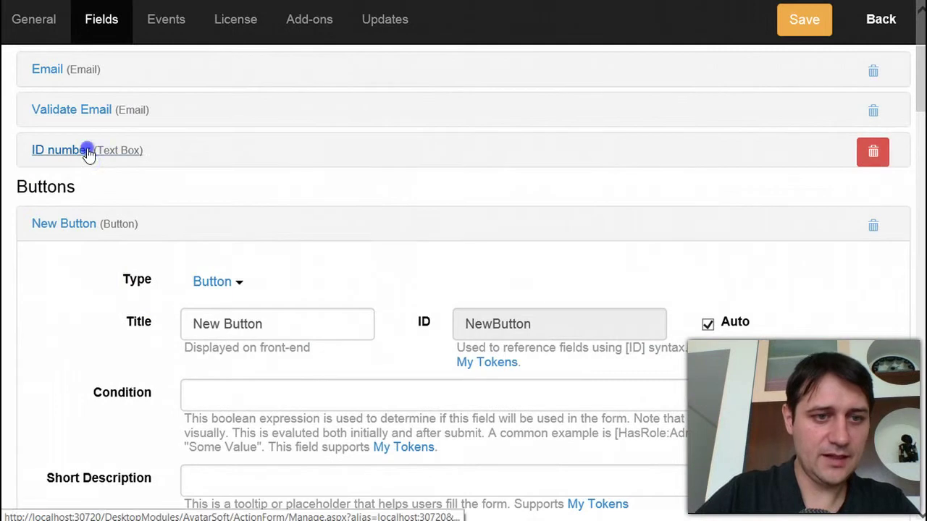
click(87, 150)
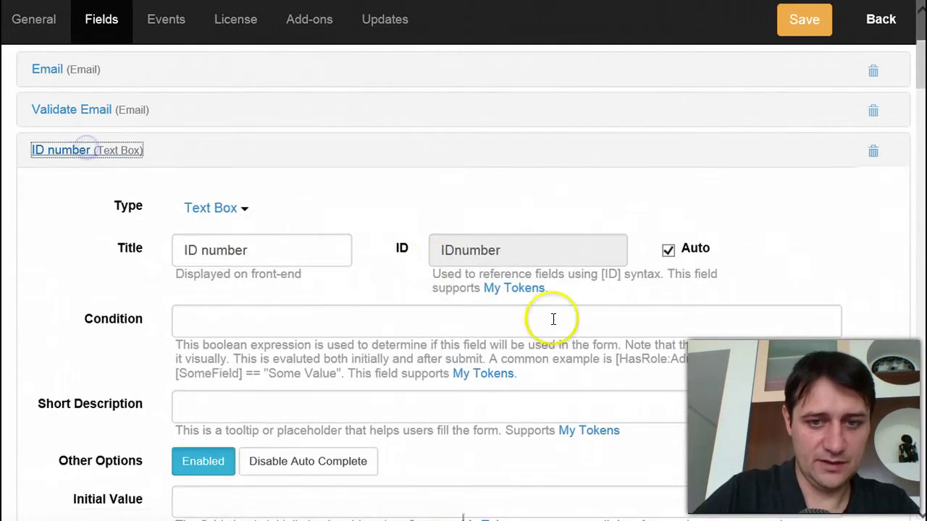
double_click(480, 249)
key(ctrl+c)
click(79, 149)
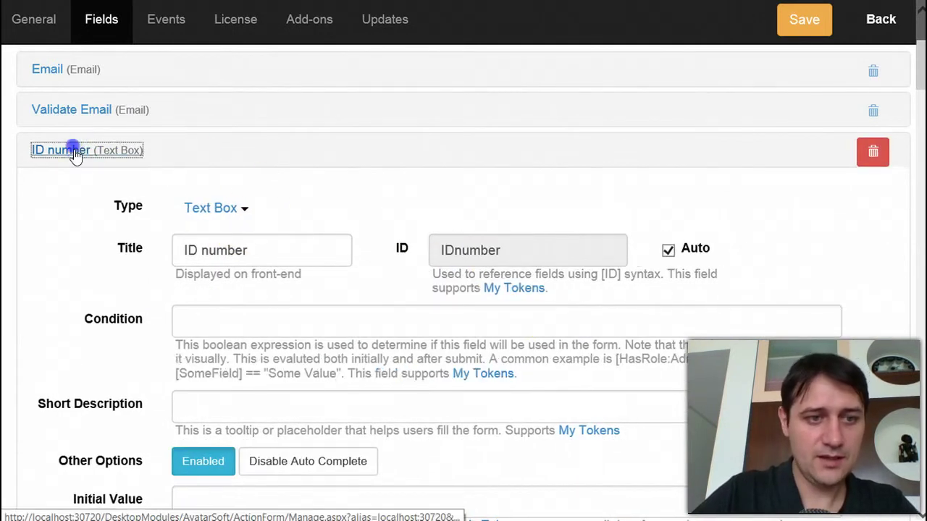
scroll(362, 305, down, 15)
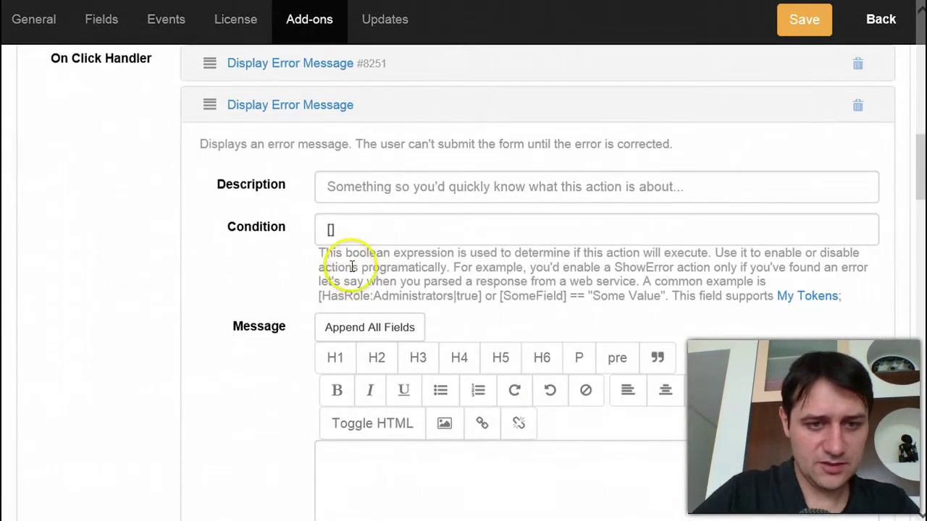
click(332, 230)
text([)
key(ctrl+v)
text(])
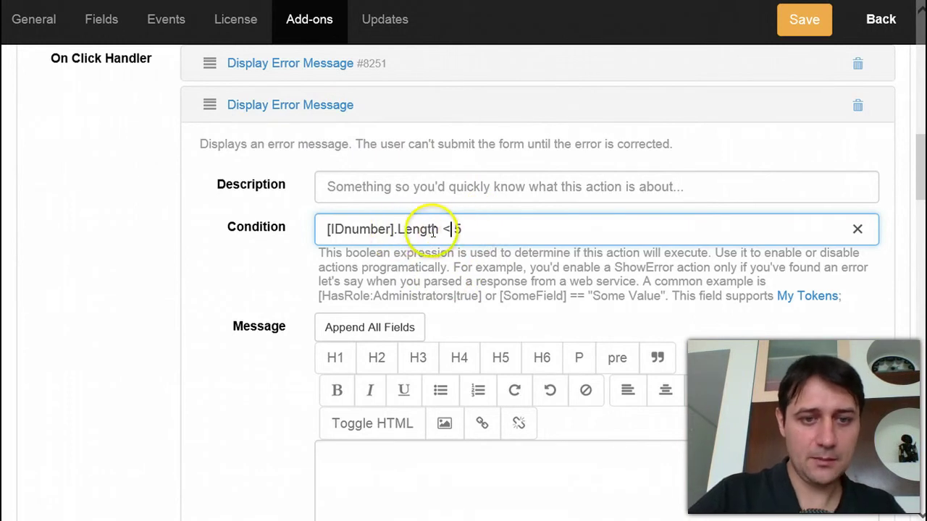
drag(438, 229, 333, 230)
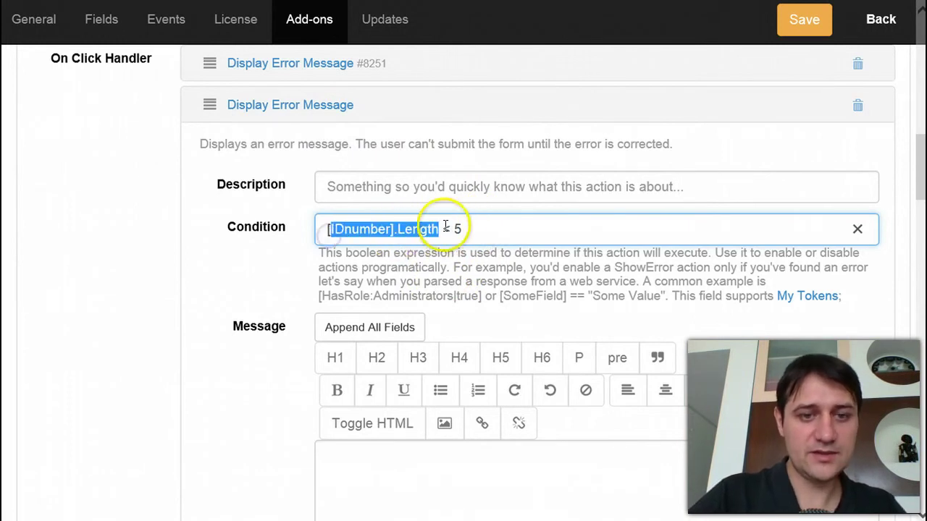
drag(462, 230, 452, 230)
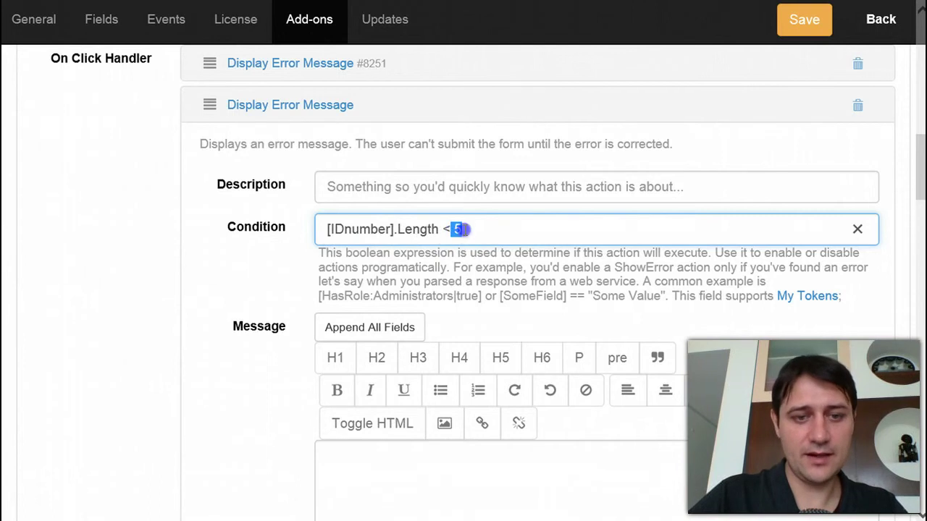
- Set the error message 'Sorry, too short', save, and submit the live form to test
click(533, 459)
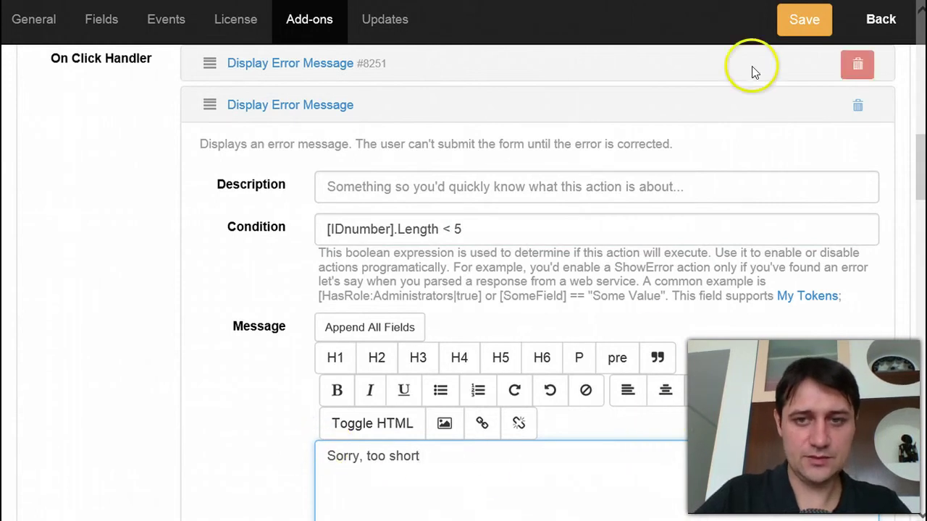
click(803, 20)
click(881, 22)
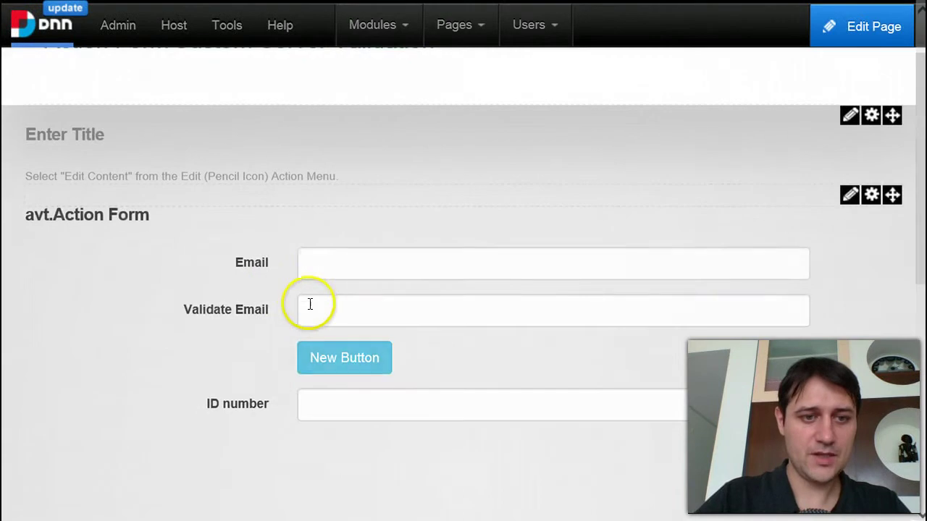
click(367, 279)
click(355, 358)
- Test ID number 1234 (shows 'Sorry, too short') and then 12345, which passes
scroll(394, 403, down, 1)
click(385, 325)
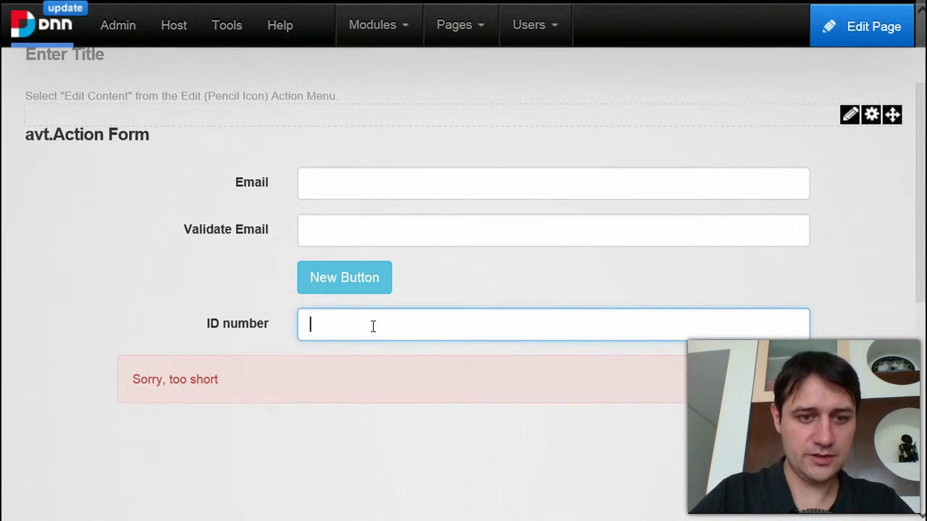
text(1234)
click(348, 277)
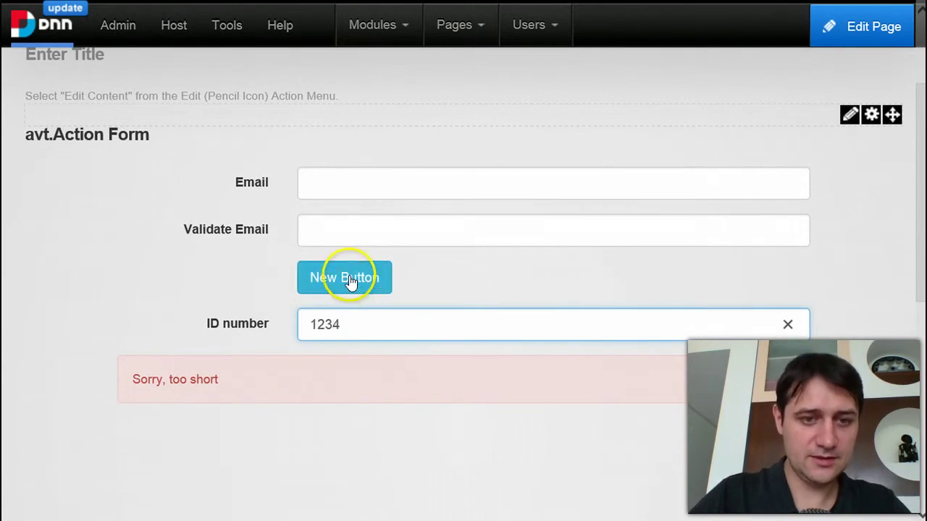
click(362, 324)
text(5)
click(362, 297)
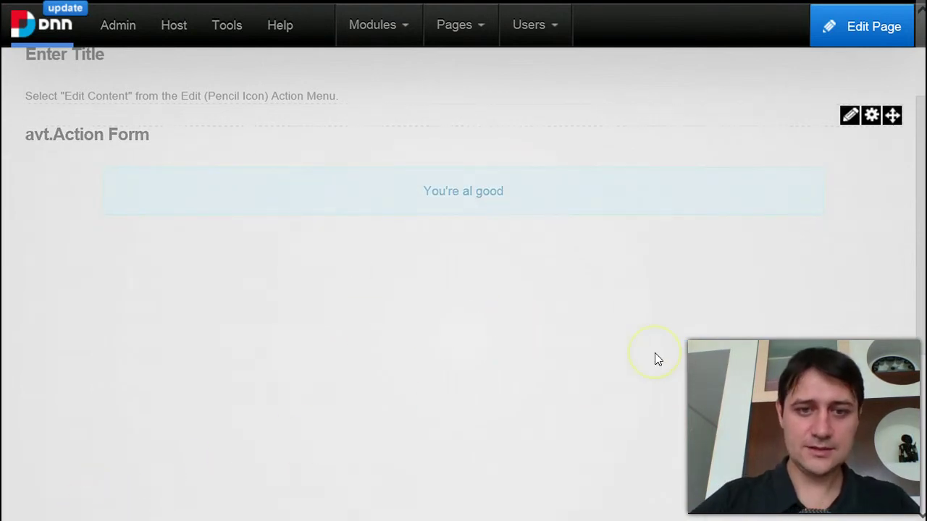
click(633, 265)
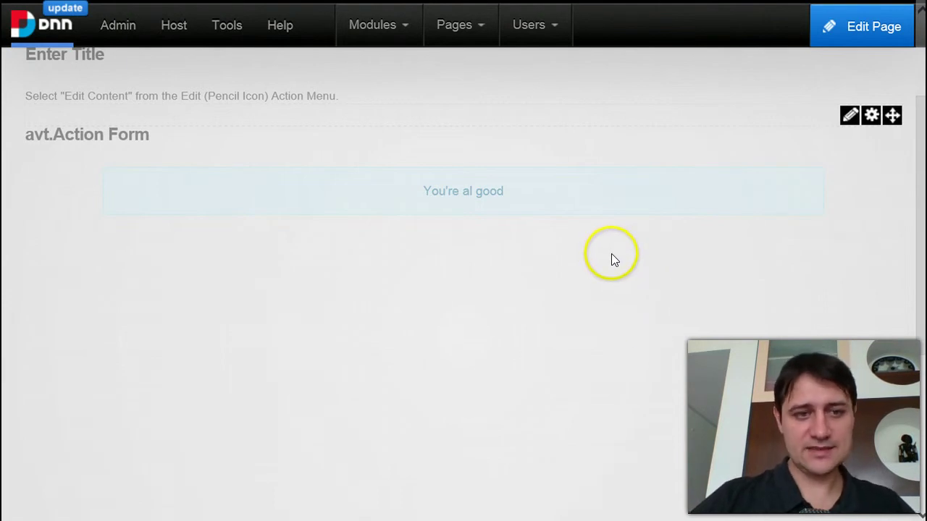
- Reopen the form manager and expand the ID number field's settings
mouse_move(850, 120)
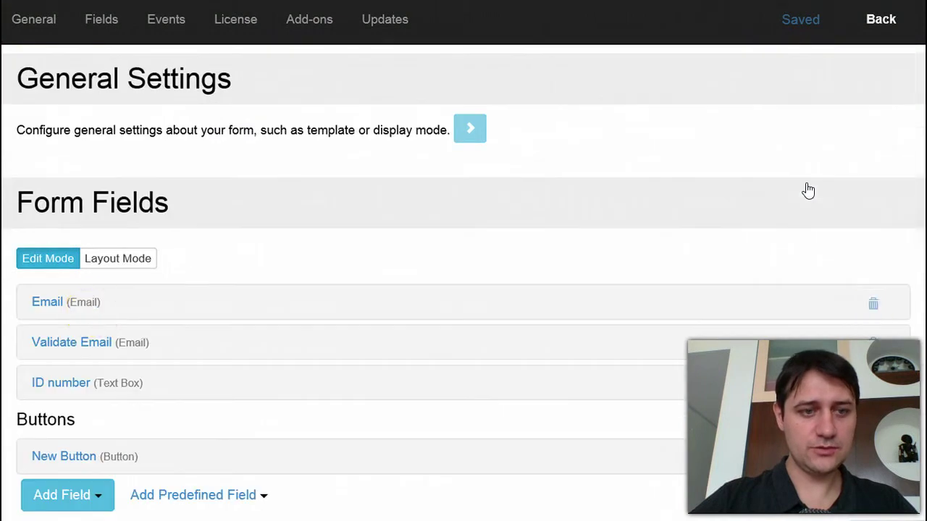
click(261, 345)
scroll(262, 344, down, 1)
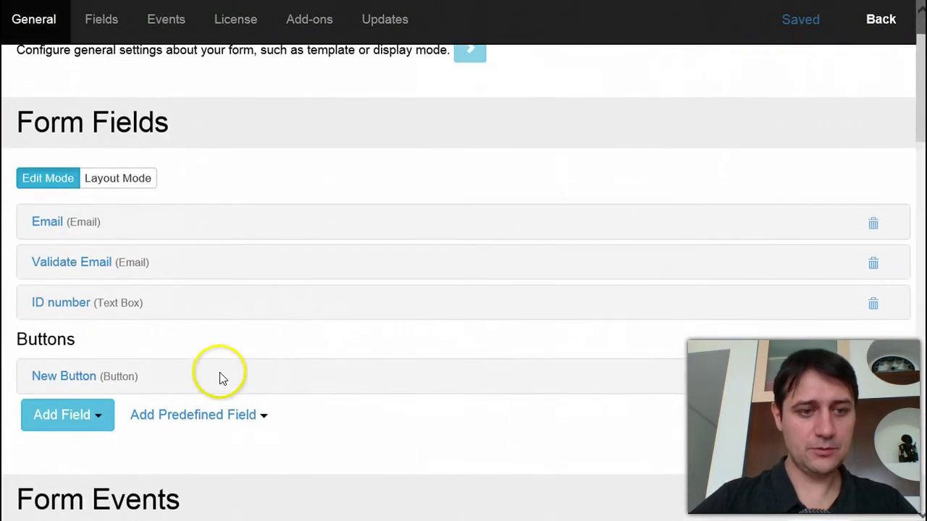
scroll(219, 376, down, 1)
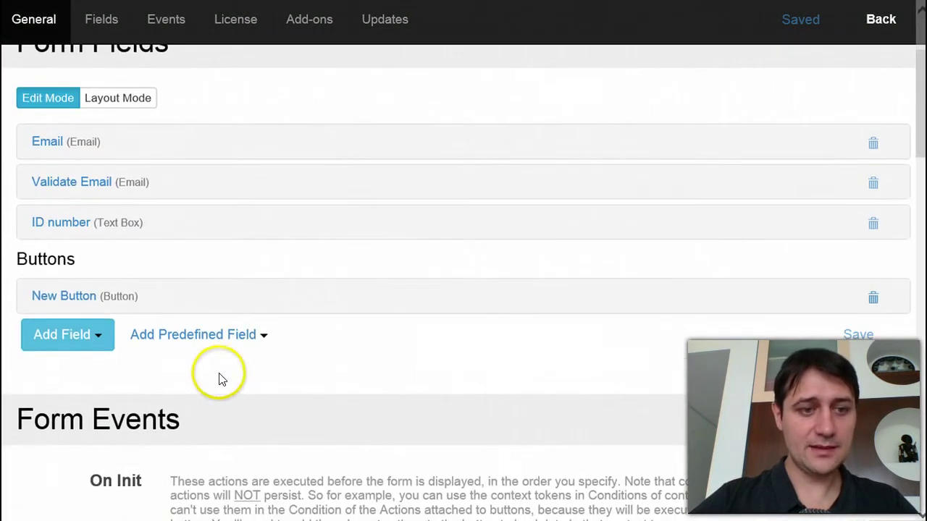
click(120, 222)
- Start the ID number field's On Change/Click script with if ([IDnumber])
scroll(273, 357, down, 9)
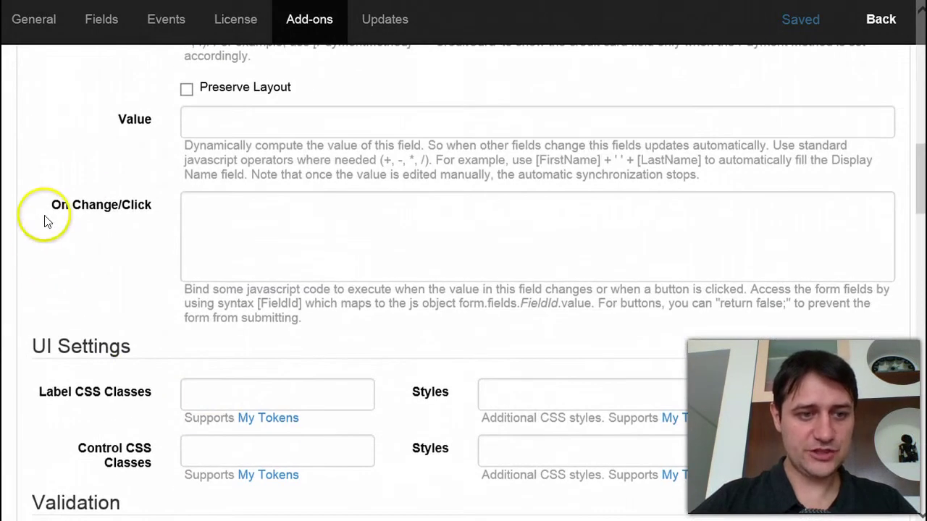
click(241, 220)
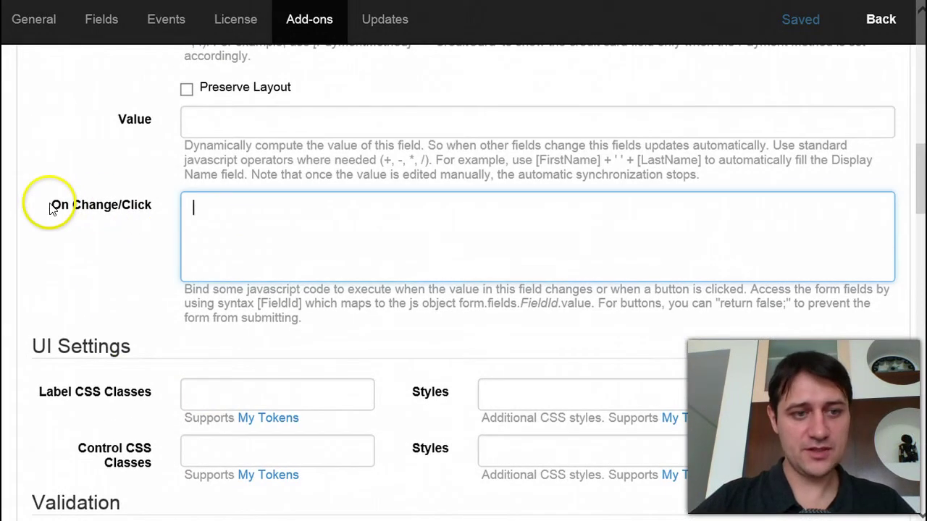
click(310, 232)
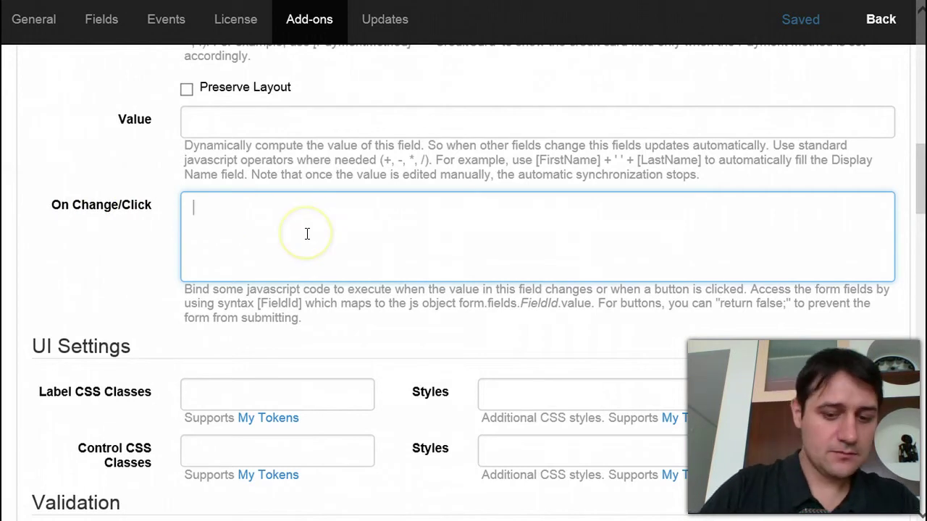
text(if ())
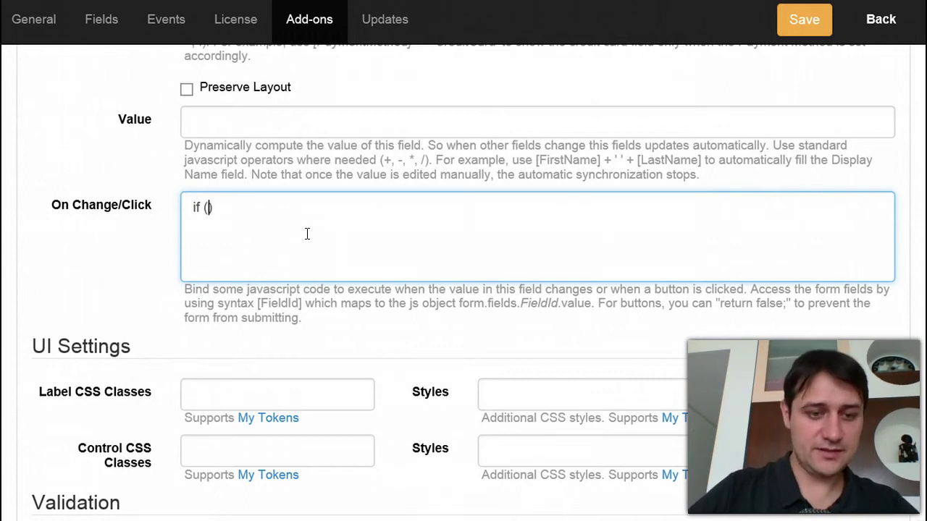
text([IDnumber])
key(ctrl+z)
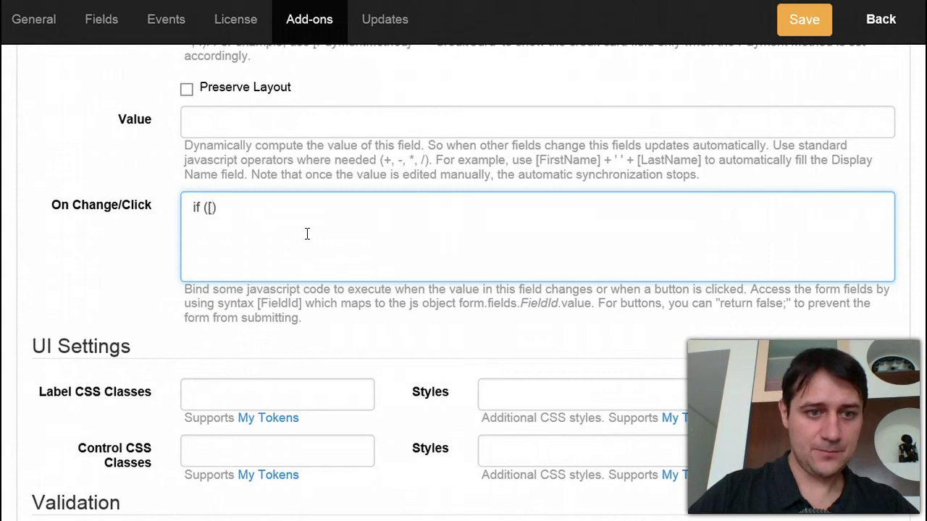
text([IDnumber])
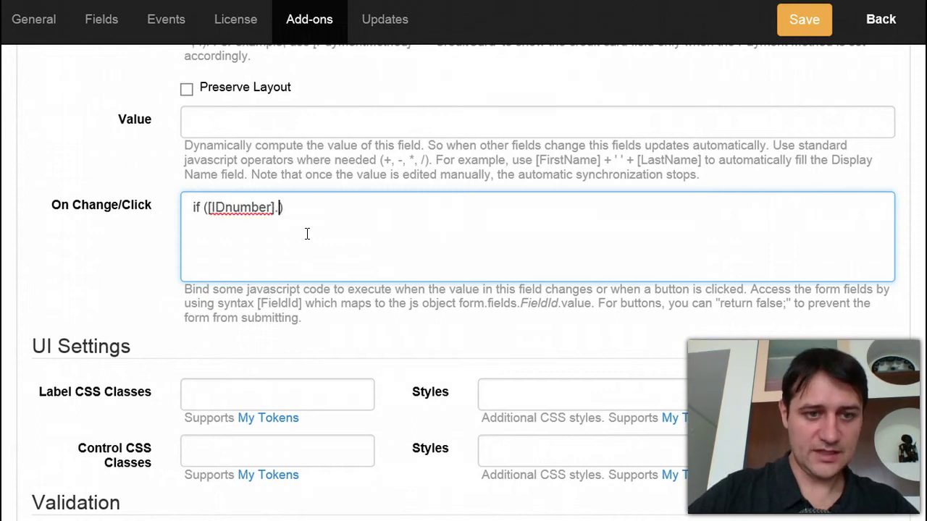
- Extend the condition to if ([IDnumber].length < 5)
click(274, 206)
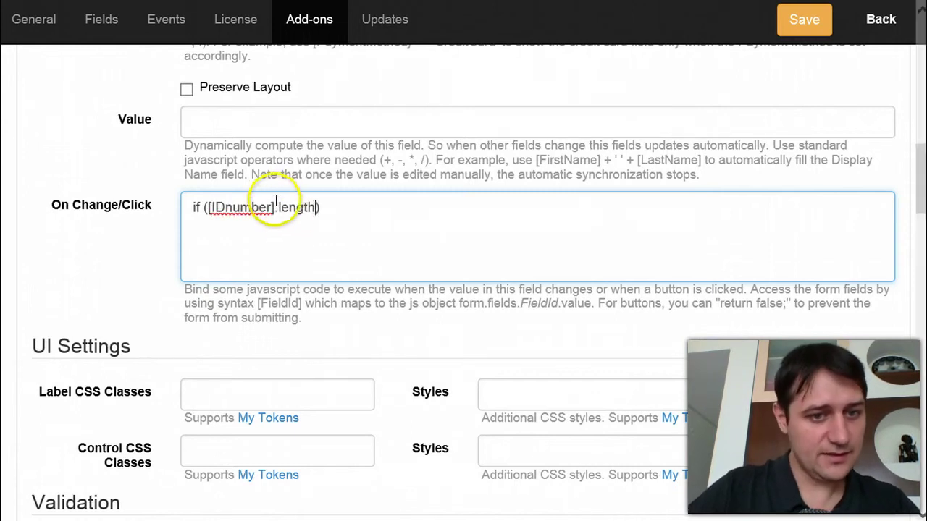
text(.length)
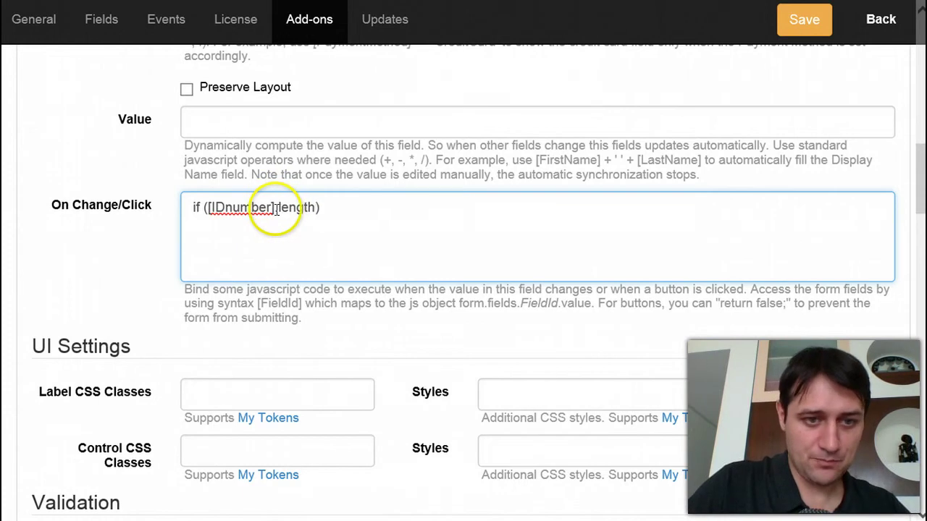
double_click(273, 207)
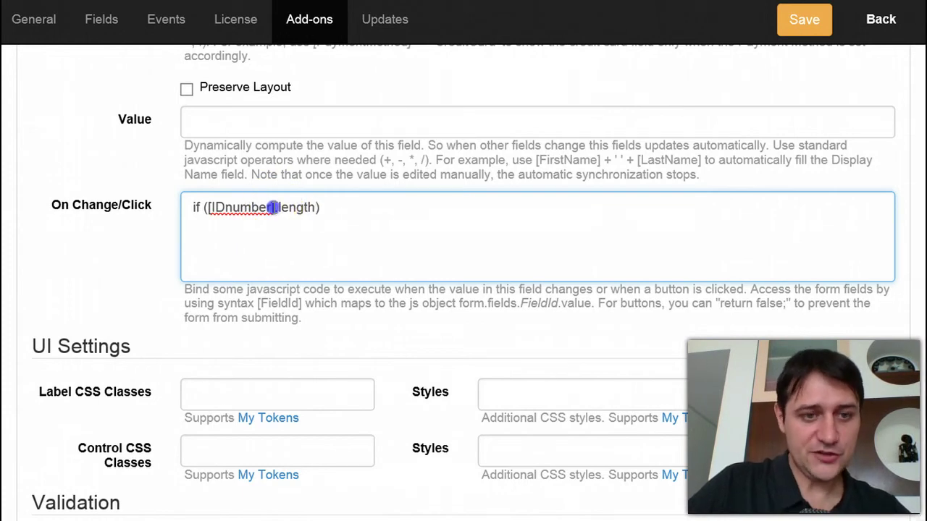
drag(274, 207, 231, 208)
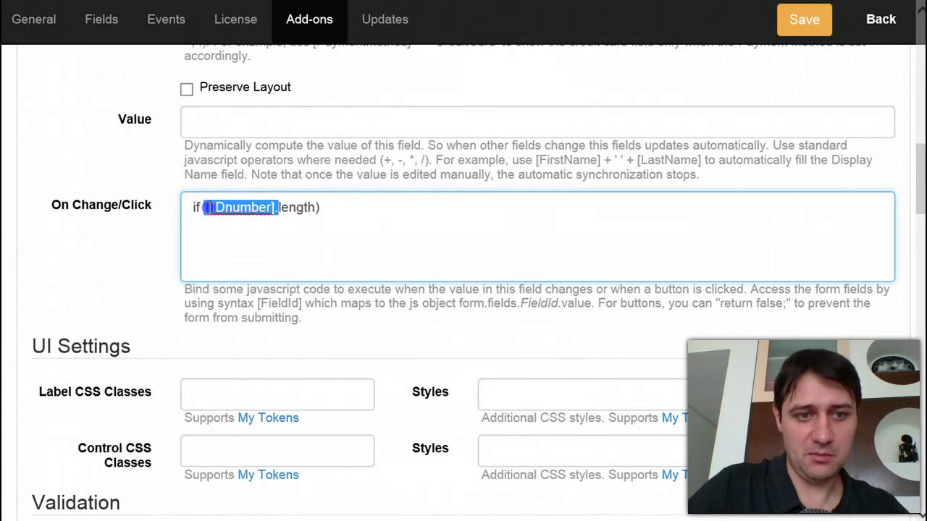
drag(205, 208, 210, 207)
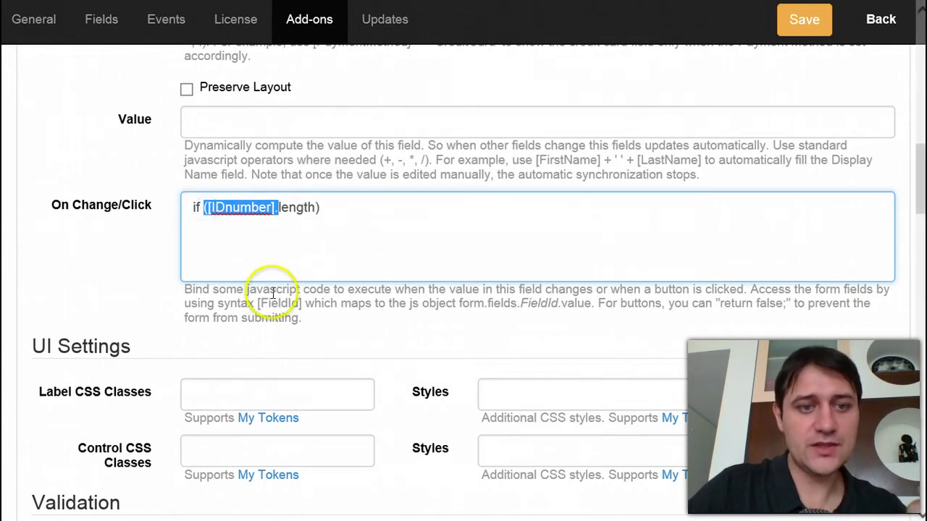
click(246, 219)
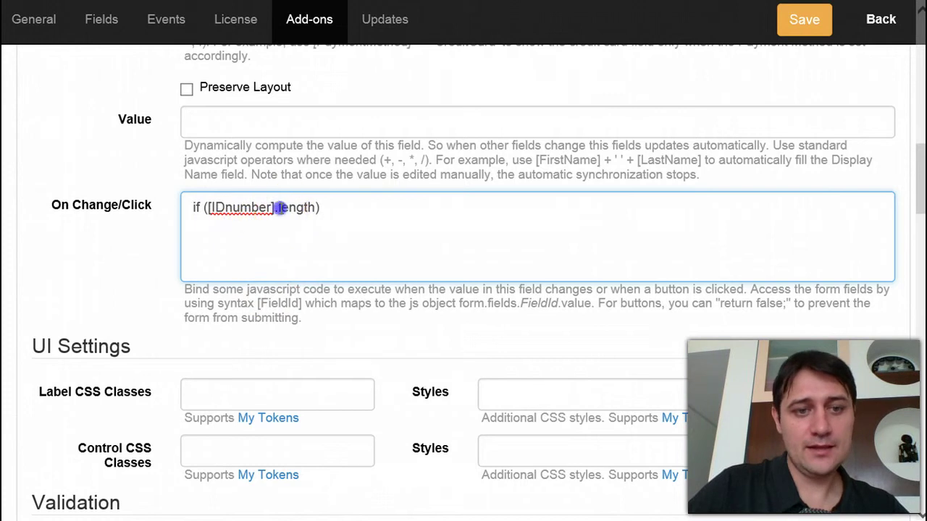
double_click(294, 207)
click(342, 209)
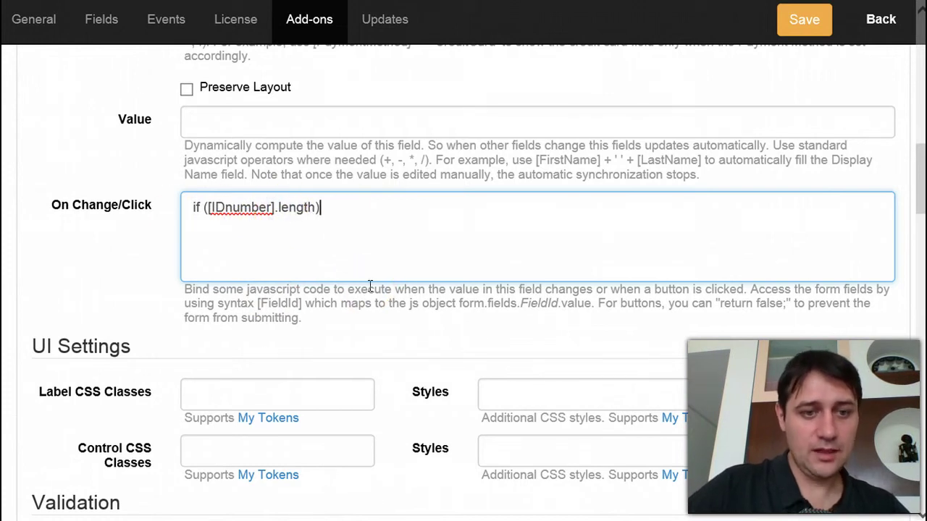
text(< 5)
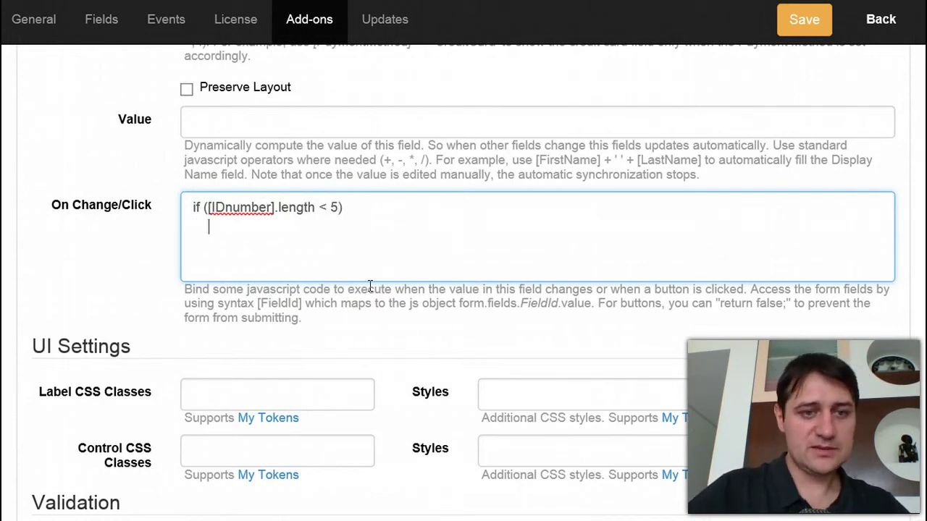
scroll(311, 275, up, 10)
- Add a Static Text field to the form and title it Error, giving it the ID Error
scroll(248, 268, down, 19)
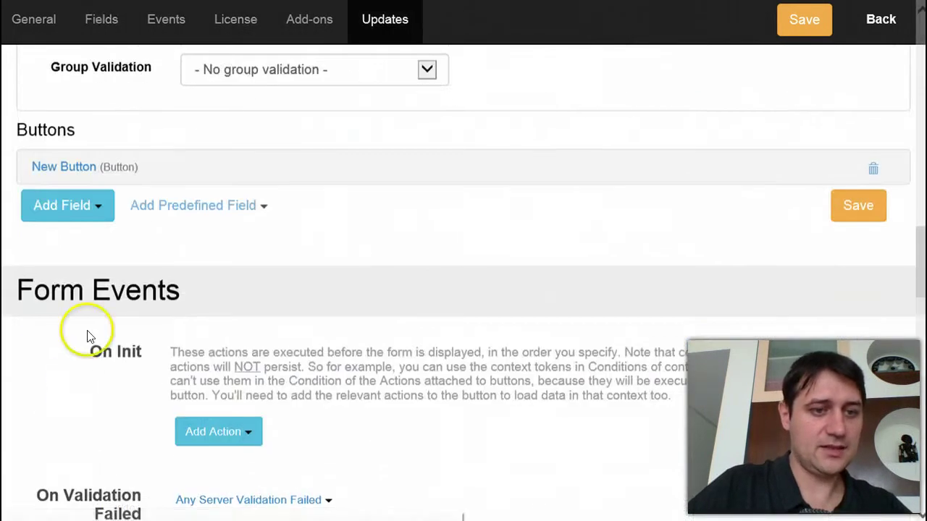
click(84, 210)
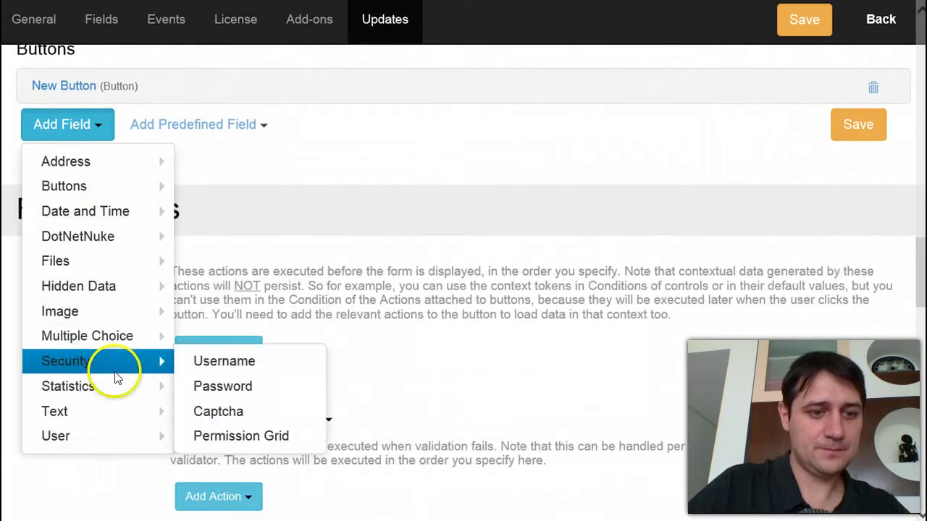
mouse_move(100, 426)
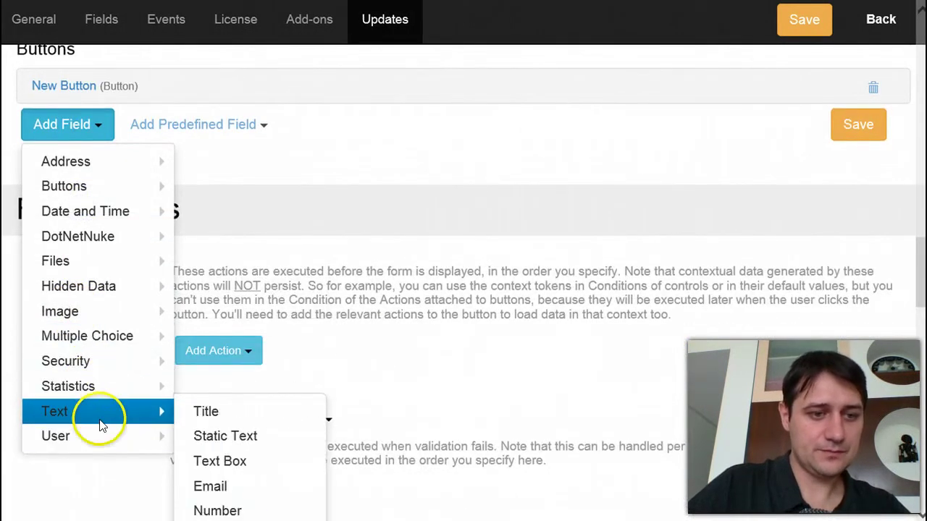
click(203, 438)
click(138, 152)
text(r)
key(Home)
text(Erro)
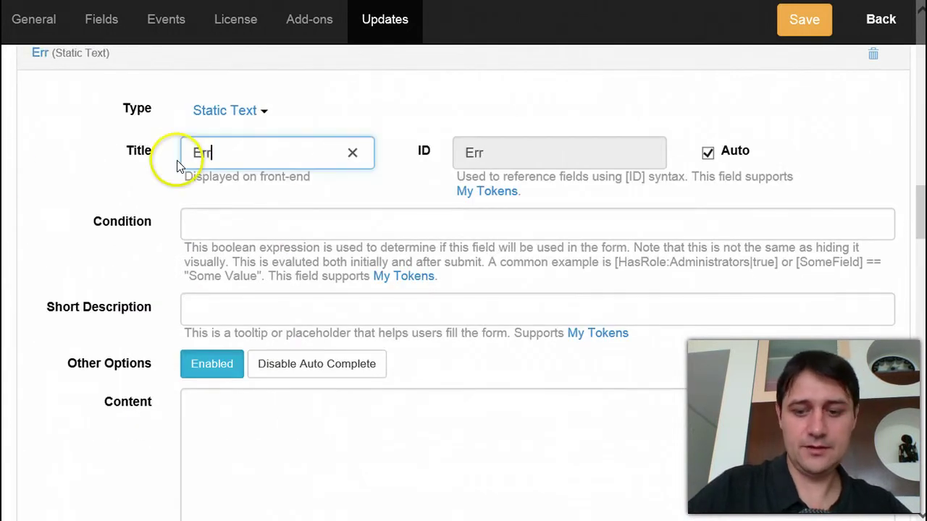
double_click(473, 150)
scroll(534, 285, down, 10)
scroll(522, 285, up, 1)
- Complete the if branch as [Error] = 'Sorry, too short from js';
click(388, 231)
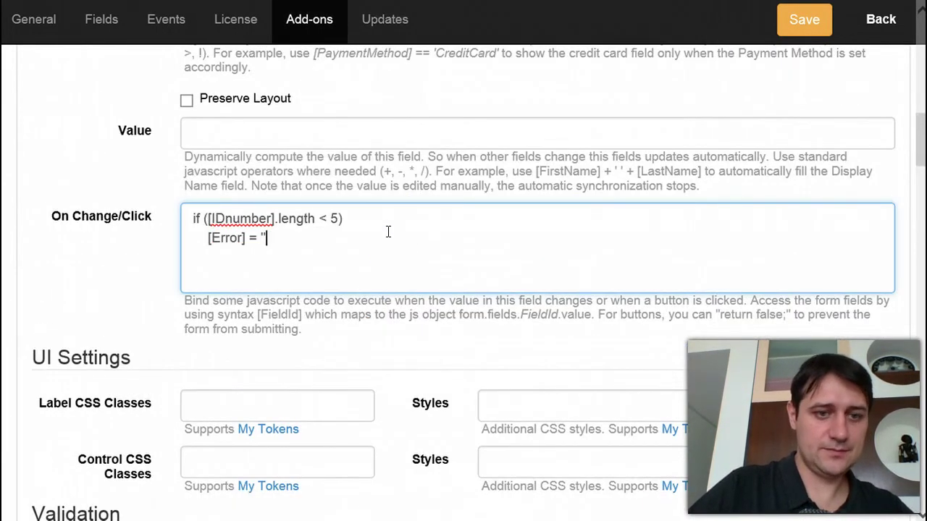
text(;)
key(Left)
key(Left)
text(Sorry, t)
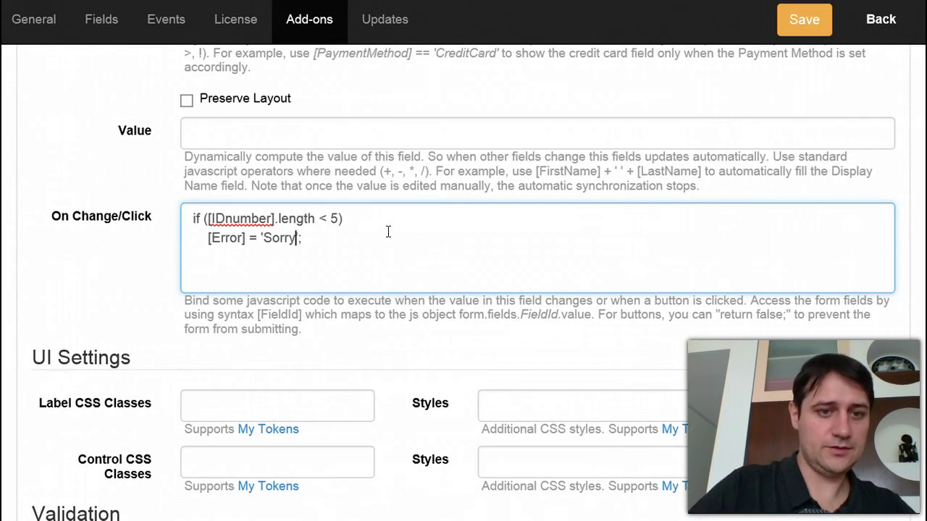
text(oo short from js)
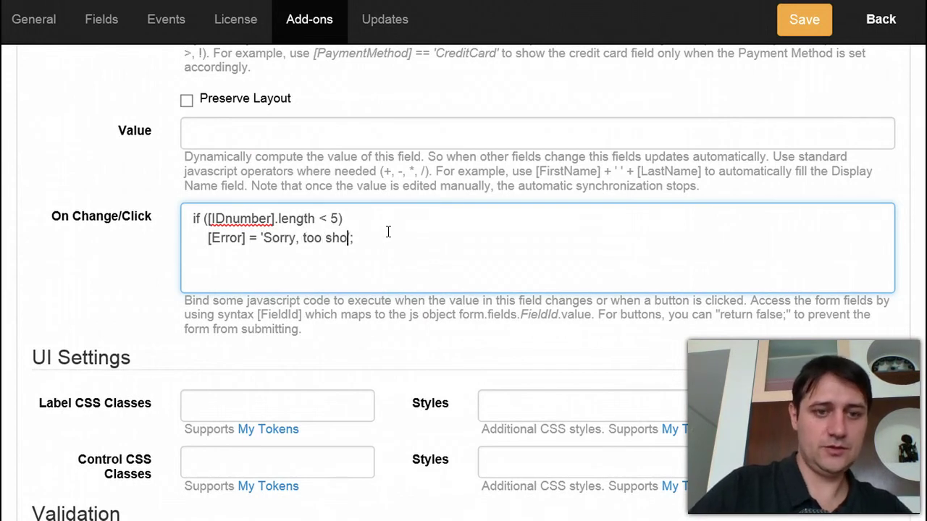
key(Return)
- Add an else branch that sets [Error] = '';
text(else)
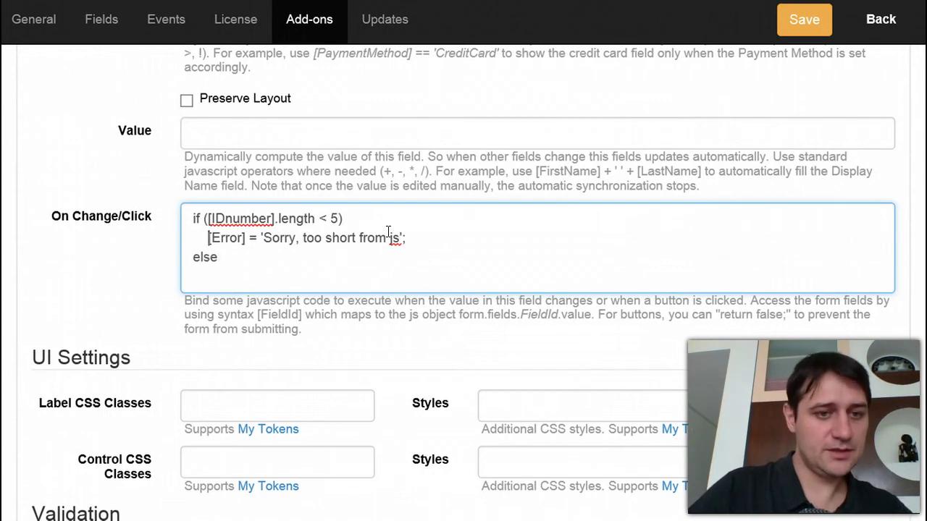
key(shift+Right)
key(shift+Right)
key(shift+Right)
key(shift+Right)
key(shift+Right)
key(shift+Right)
key(shift+Right)
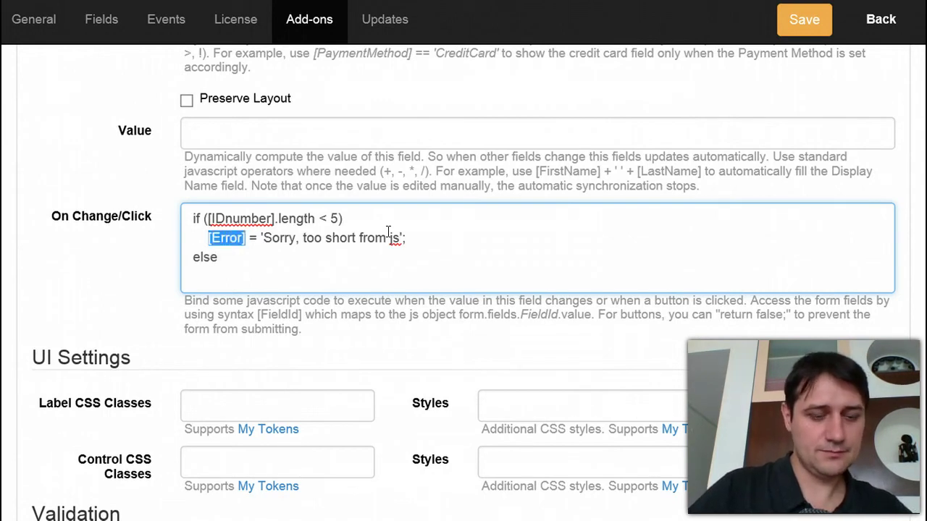
key(ctrl+c)
key(Down)
key(Return)
key(ctrl+v)
key(Home)
key(End)
text(= '')
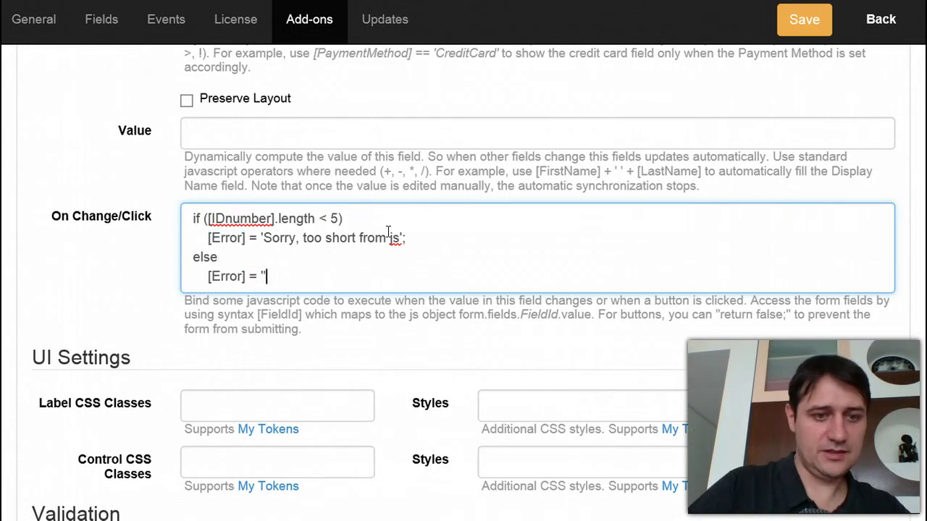
text(;)
- Review the 'Sorry, too short from js' message line in the script
scroll(222, 224, up, 1)
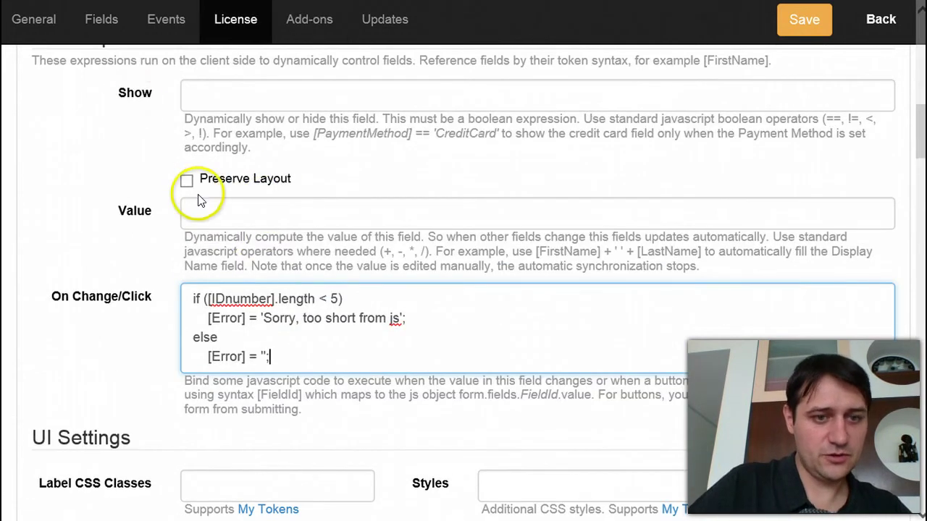
click(433, 324)
drag(433, 325, 261, 319)
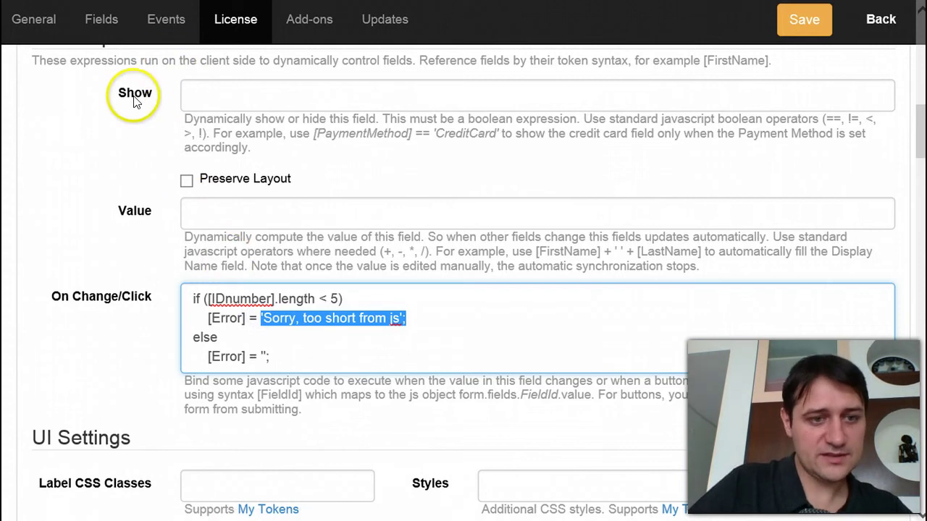
click(255, 318)
click(206, 318)
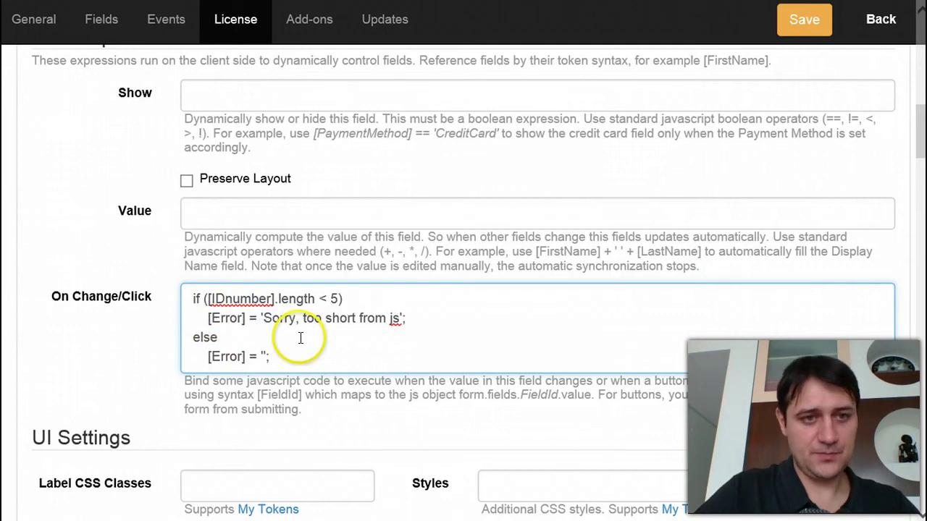
scroll(352, 331, down, 1)
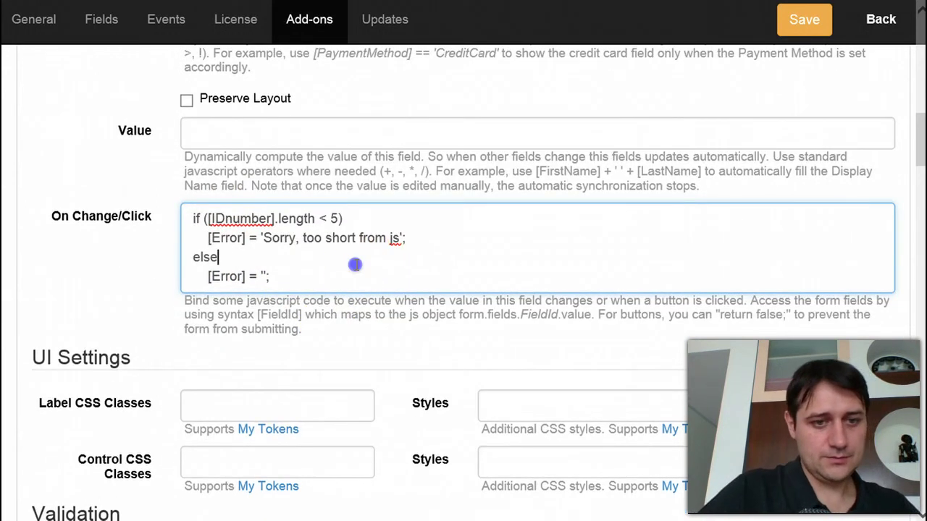
- Save the form settings and return to the live page
click(803, 23)
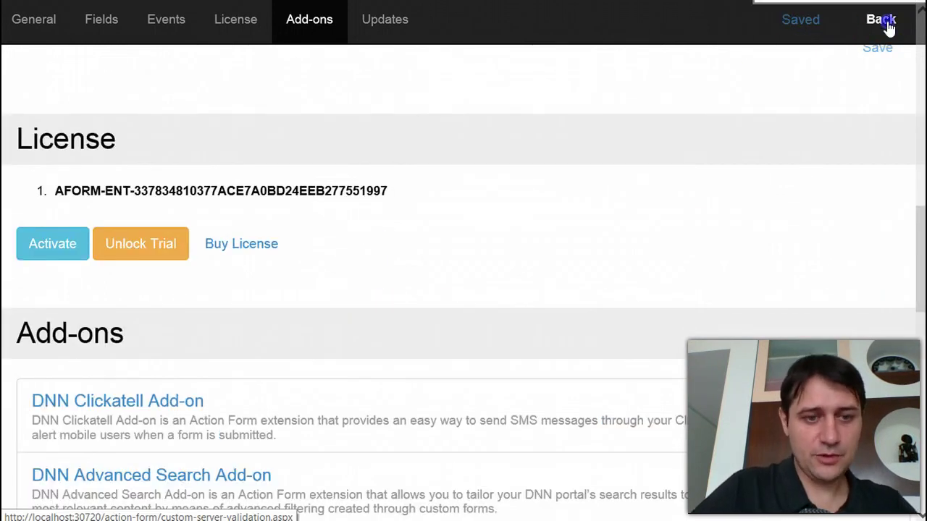
click(885, 20)
scroll(428, 328, down, 2)
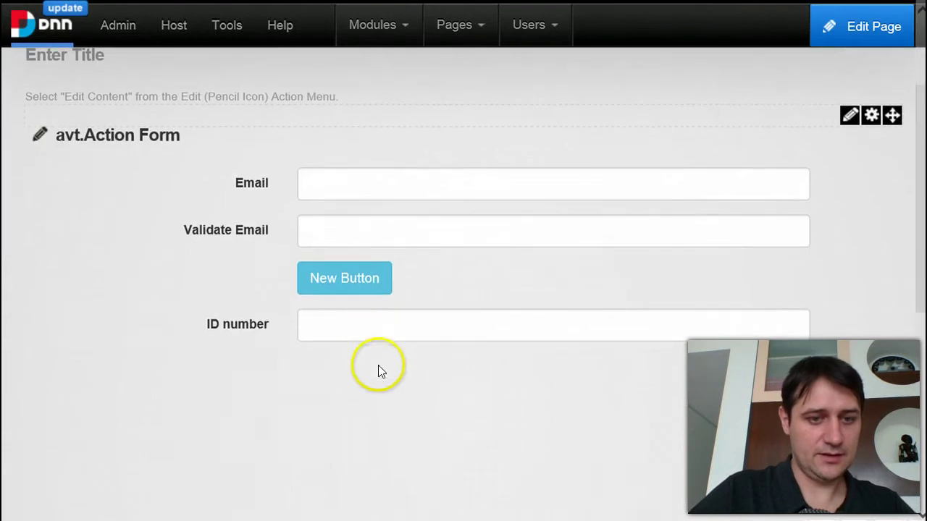
- Test the ID number field with 3, 12345 and 1235 to check the too-short message
click(369, 333)
text(3)
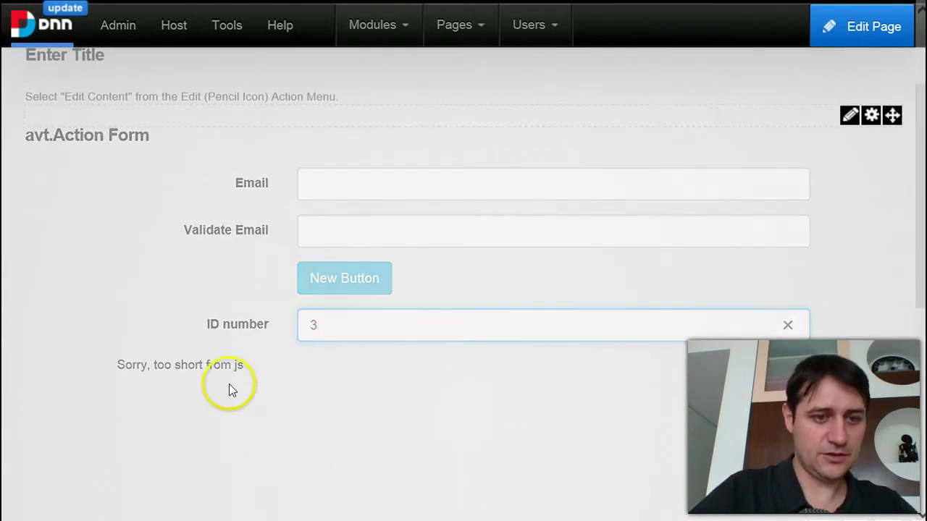
key(BackSpace)
text(12345)
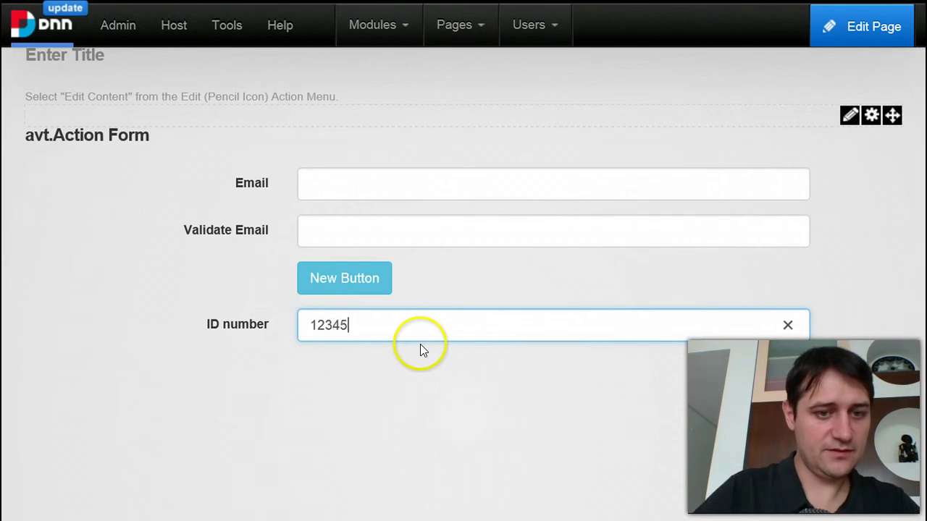
key(BackSpace)
text(5)
key(BackSpace)
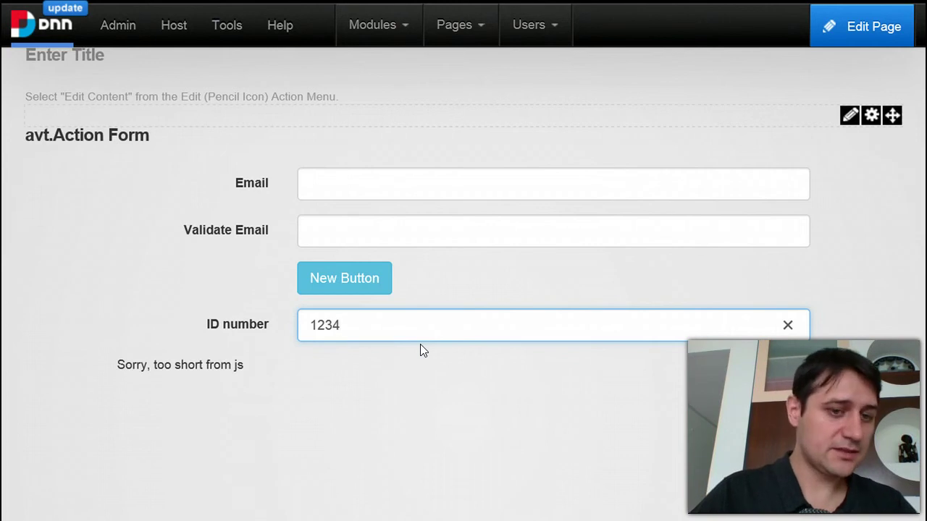
key(BackSpace)
text(5)
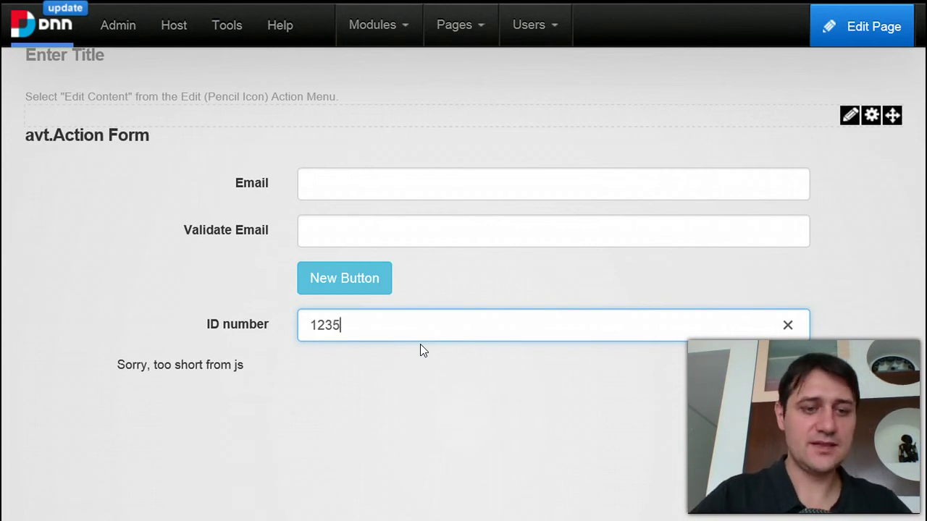
click(343, 406)
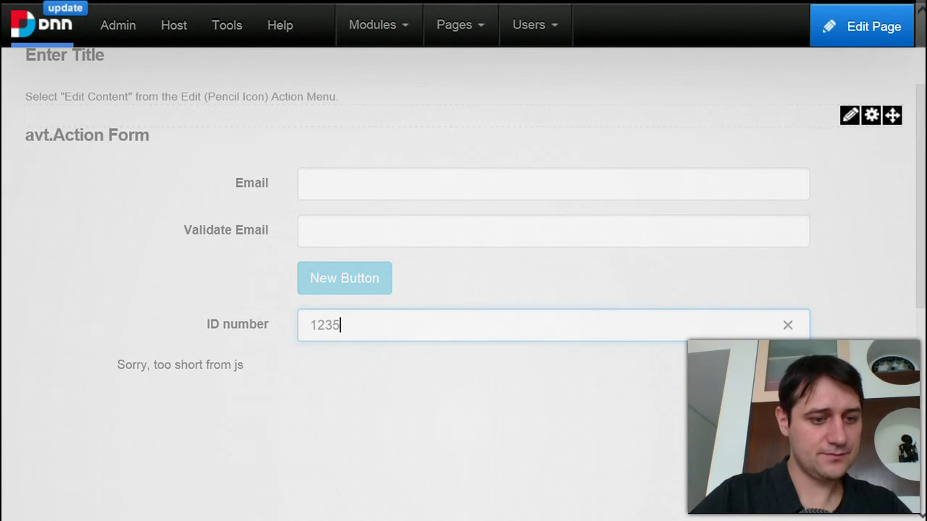